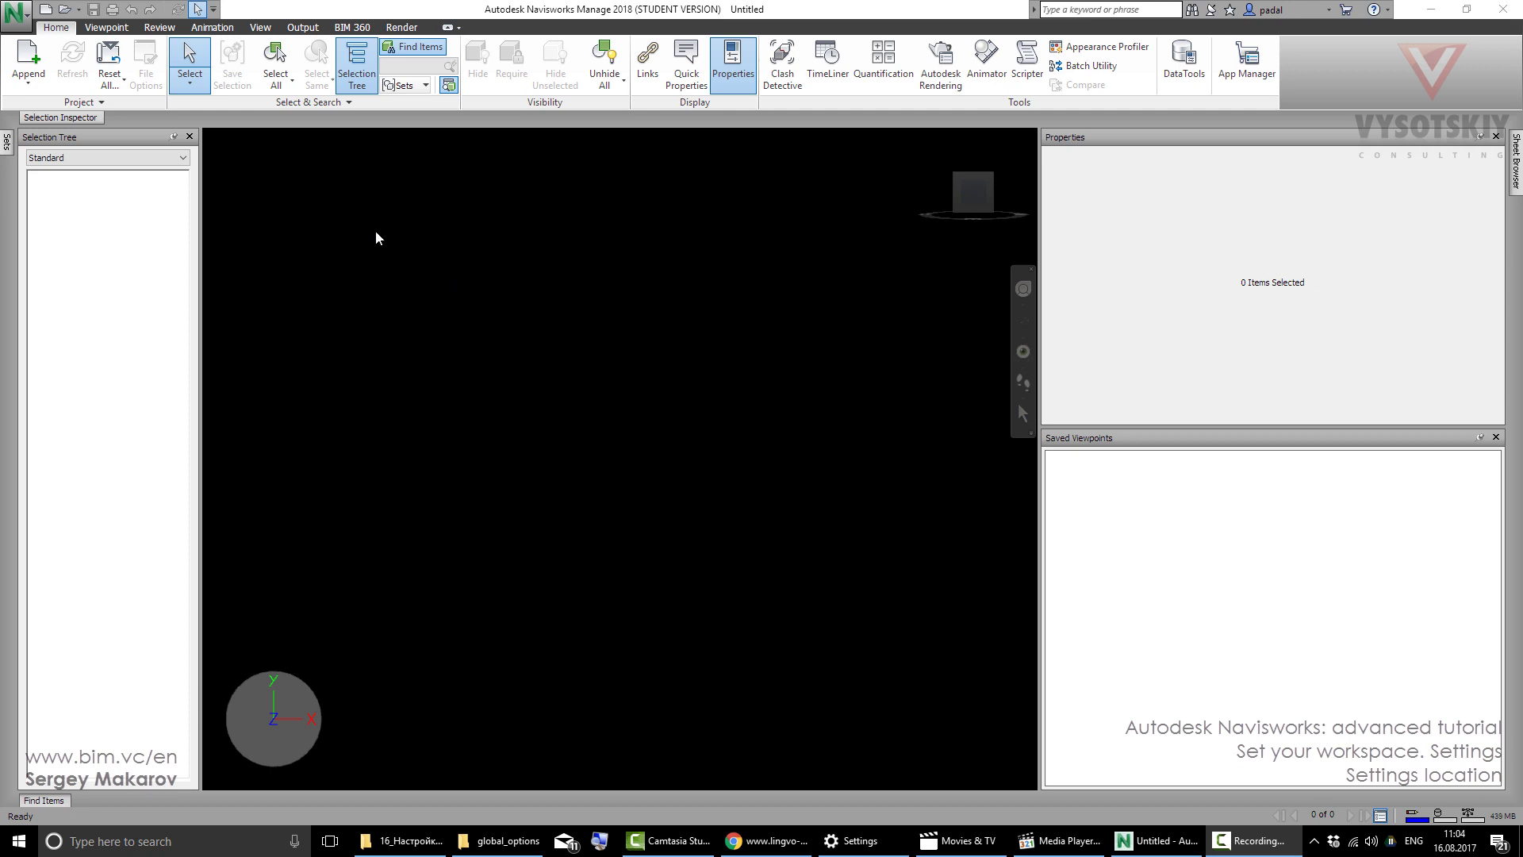
- Open the Options Editor to the General > Locations page showing Project and Site Directory
{"action": "left_click", "coordinate": [22, 14]}
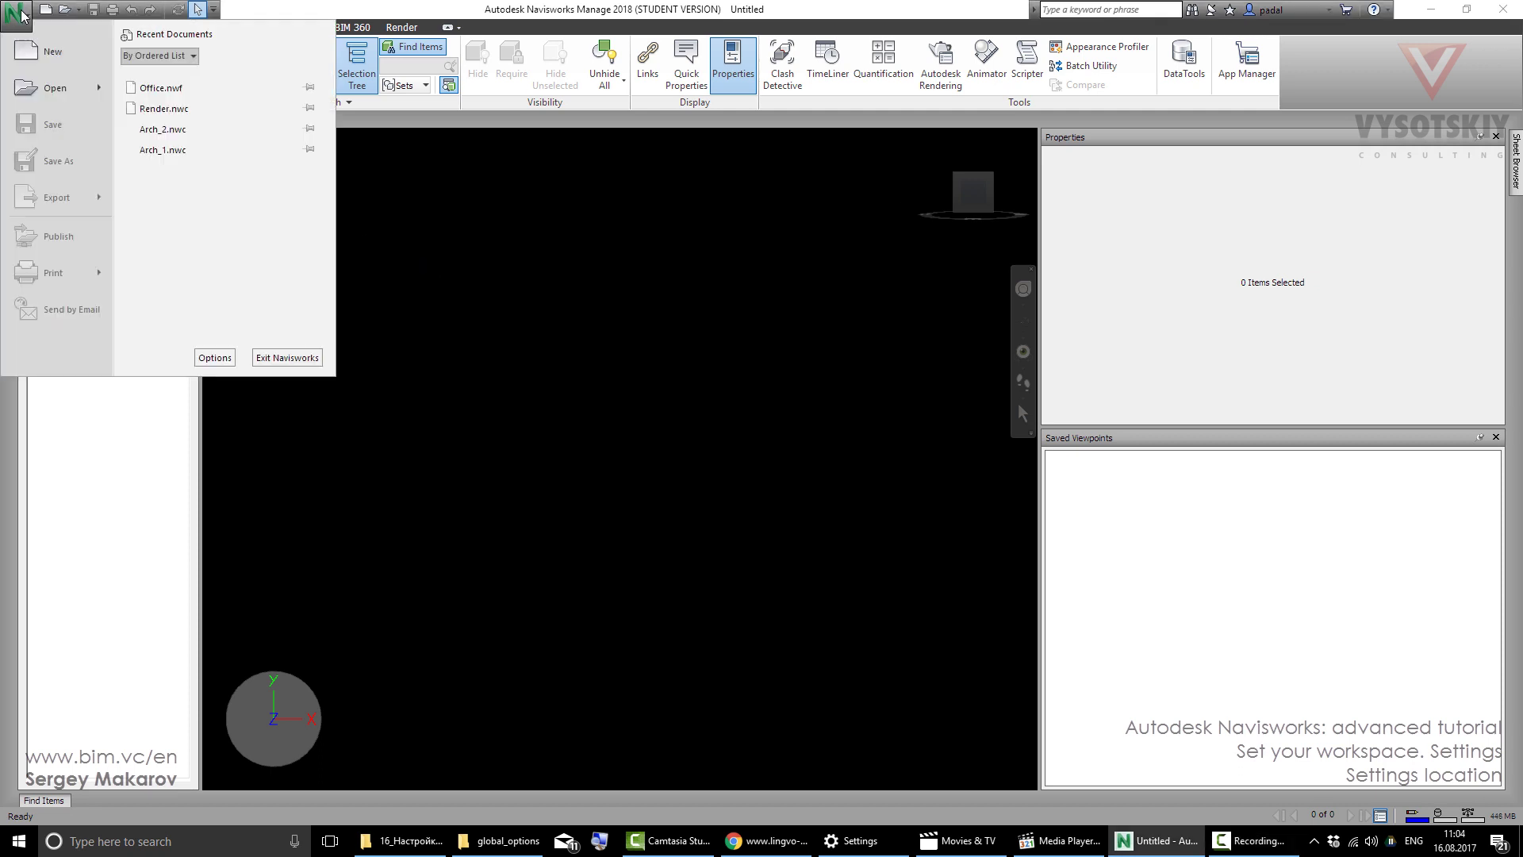
{"action": "left_click", "coordinate": [228, 367]}
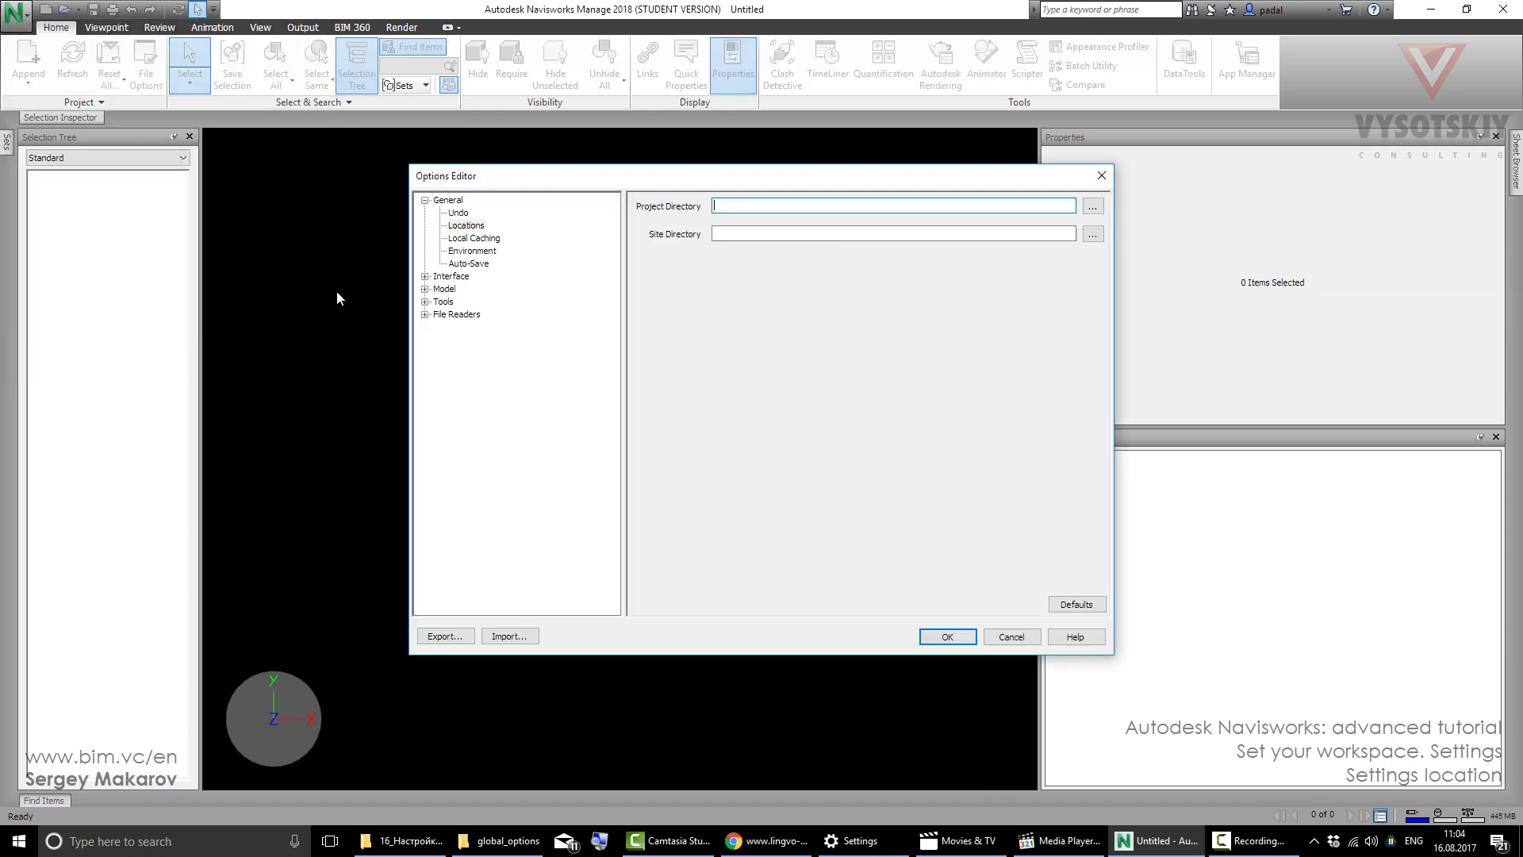
{"action": "left_click", "coordinate": [466, 227]}
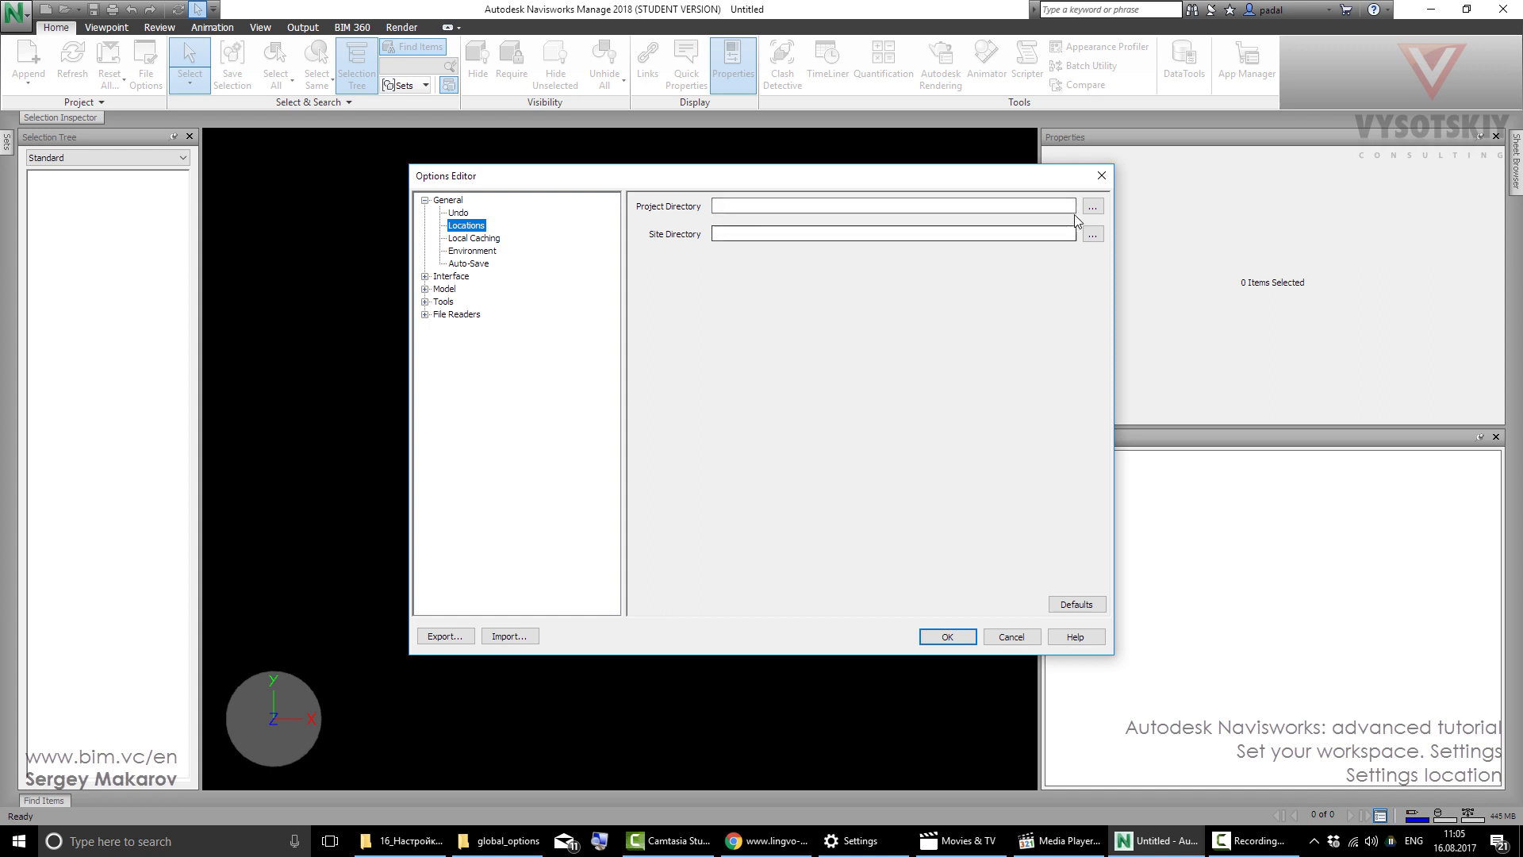
- Browse for the Project Directory down through Dropbox\! VC\07 Сайт\Курсы\Autodesk_Navisworks_eng\Material\12
{"action": "left_click", "coordinate": [1093, 207]}
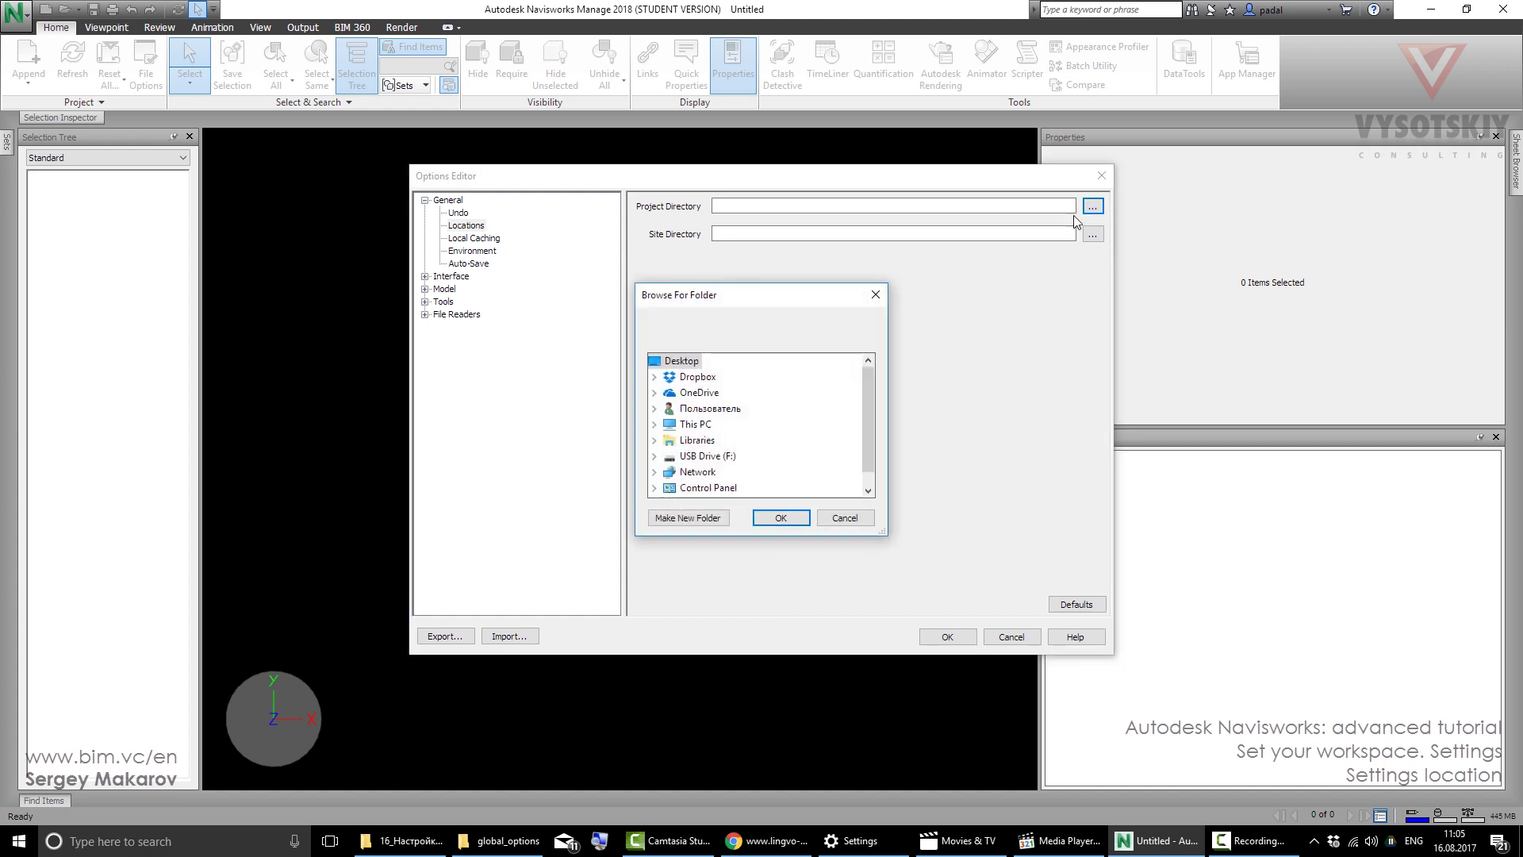
{"action": "left_click", "coordinate": [653, 378]}
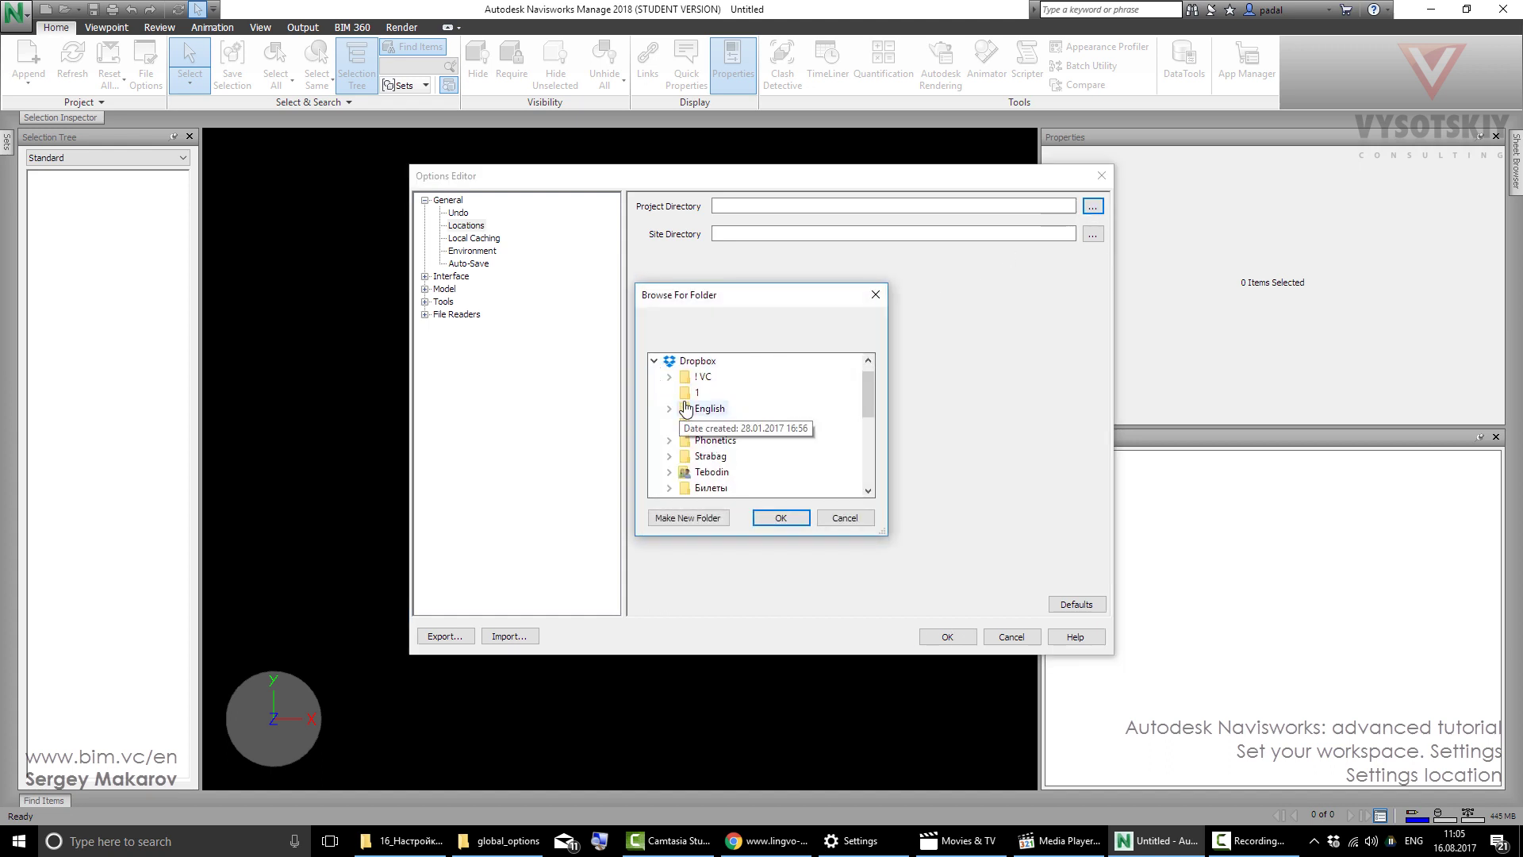
{"action": "double_click", "coordinate": [686, 393]}
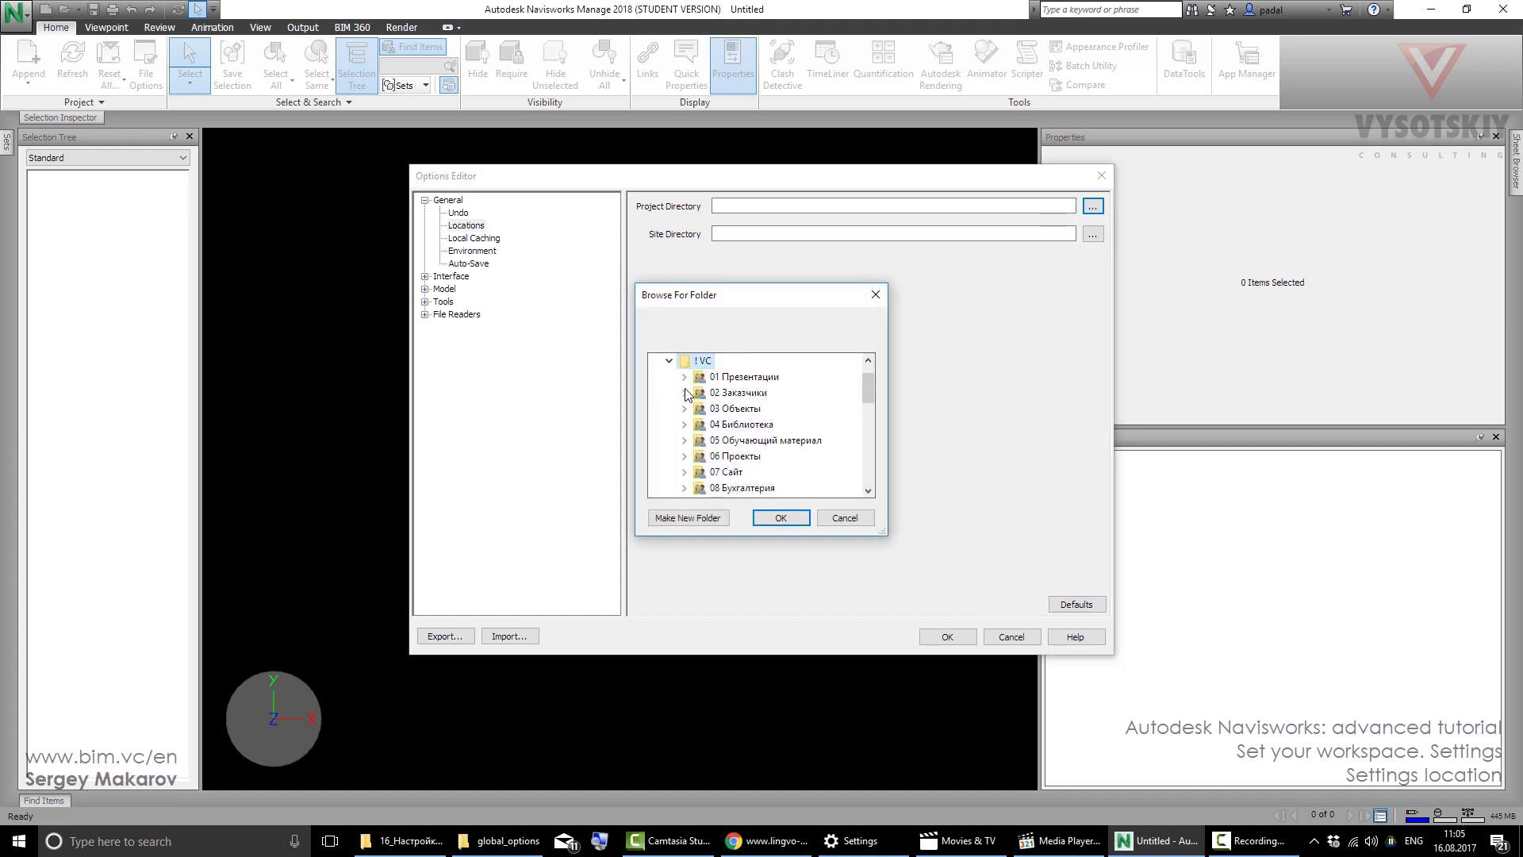
{"action": "double_click", "coordinate": [738, 470]}
{"action": "scroll", "coordinate": [730, 436], "scroll_direction": "down", "scroll_amount": 1}
{"action": "scroll", "coordinate": [732, 432], "scroll_direction": "down", "scroll_amount": 1}
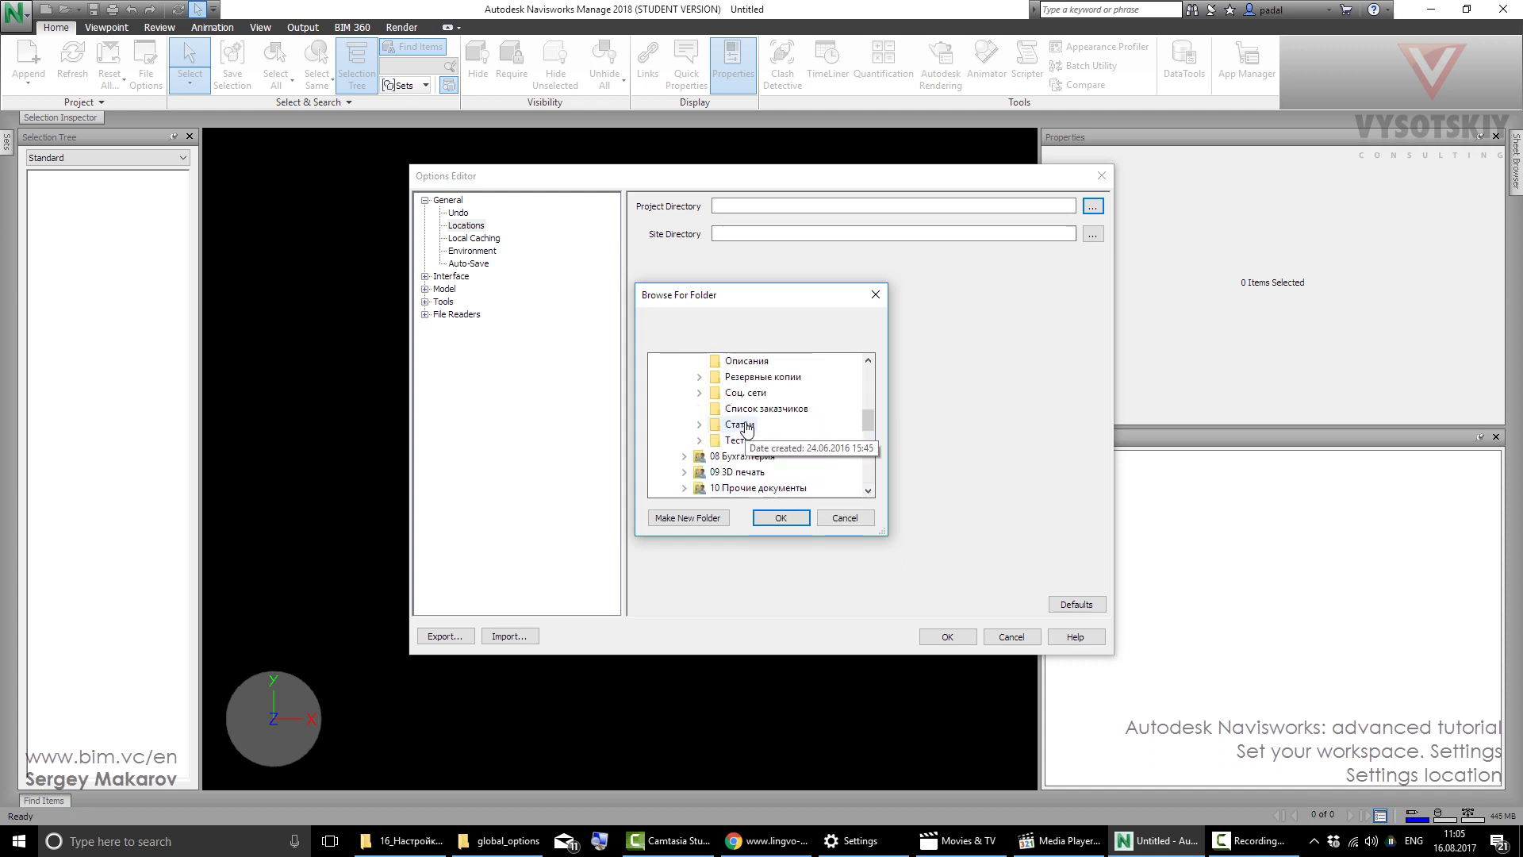
{"action": "scroll", "coordinate": [744, 409], "scroll_direction": "up", "scroll_amount": 2}
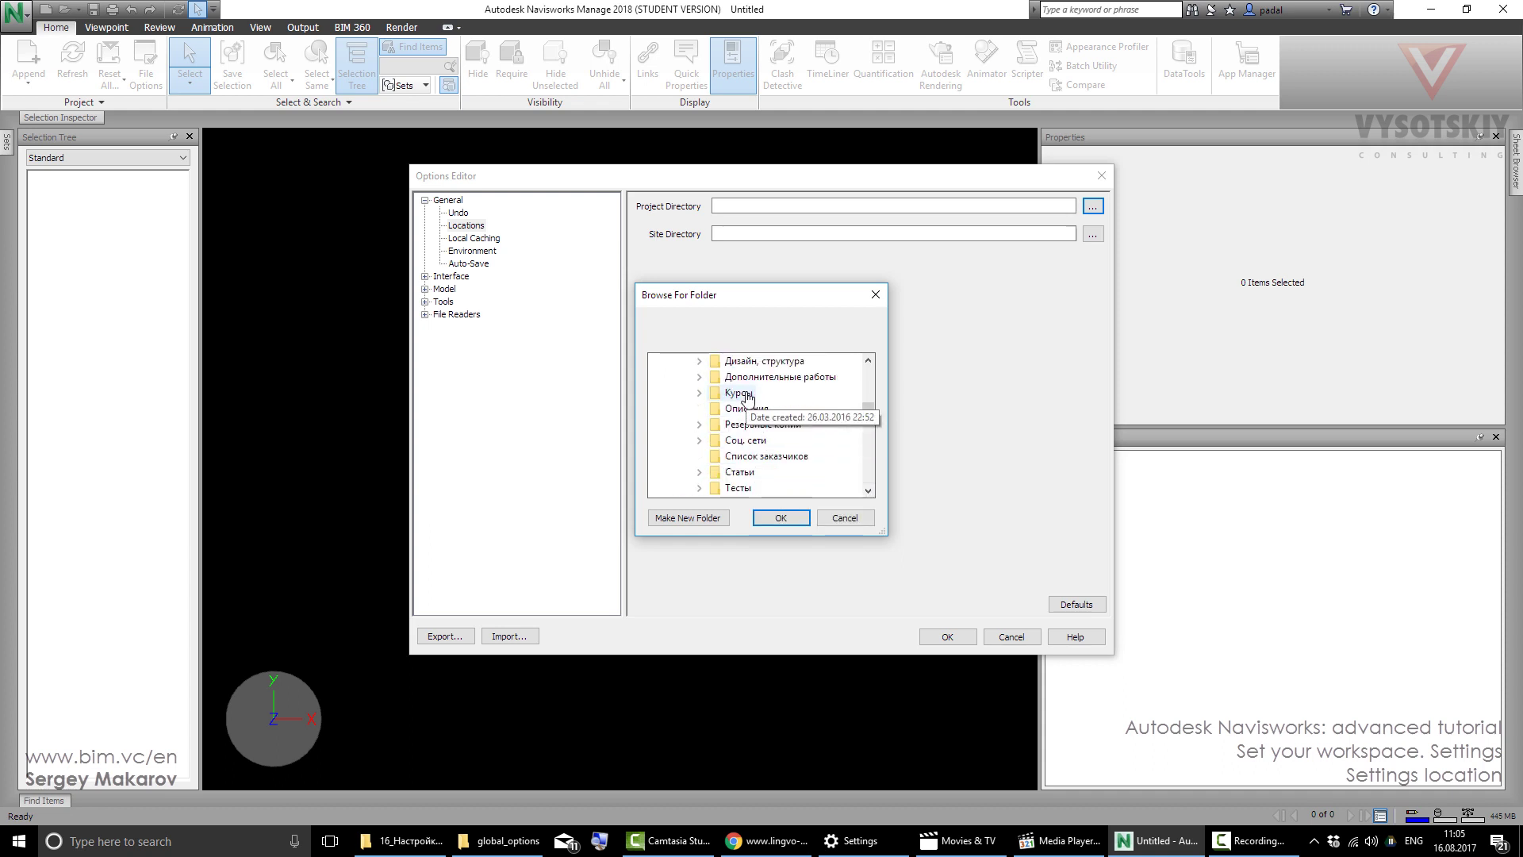
{"action": "double_click", "coordinate": [740, 392]}
{"action": "scroll", "coordinate": [825, 425], "scroll_direction": "down", "scroll_amount": 2}
{"action": "scroll", "coordinate": [835, 428], "scroll_direction": "down", "scroll_amount": 1}
{"action": "scroll", "coordinate": [834, 428], "scroll_direction": "up", "scroll_amount": 1}
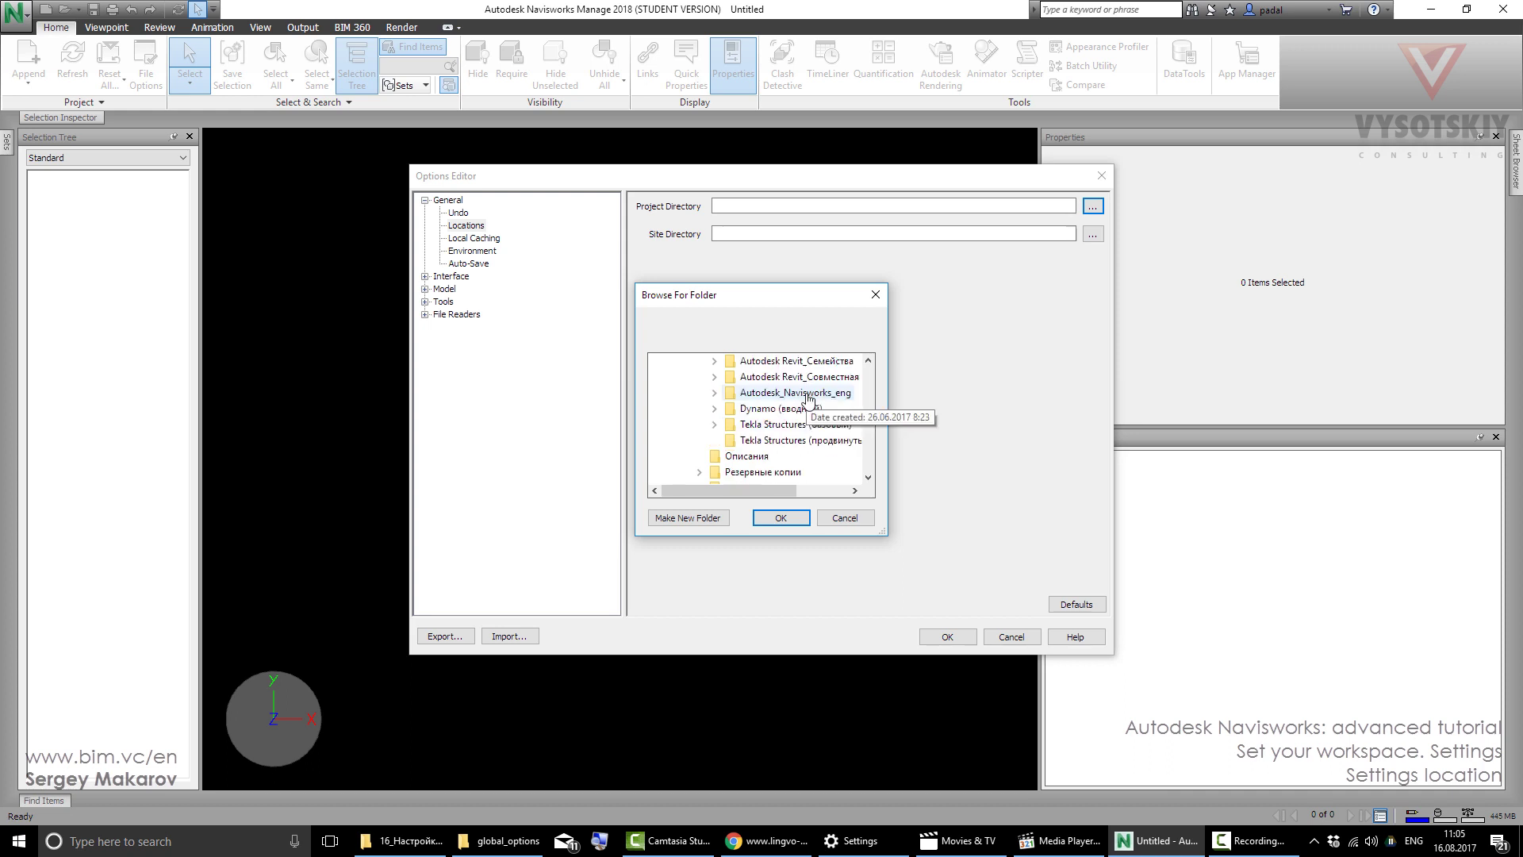
{"action": "double_click", "coordinate": [817, 393]}
{"action": "double_click", "coordinate": [760, 409]}
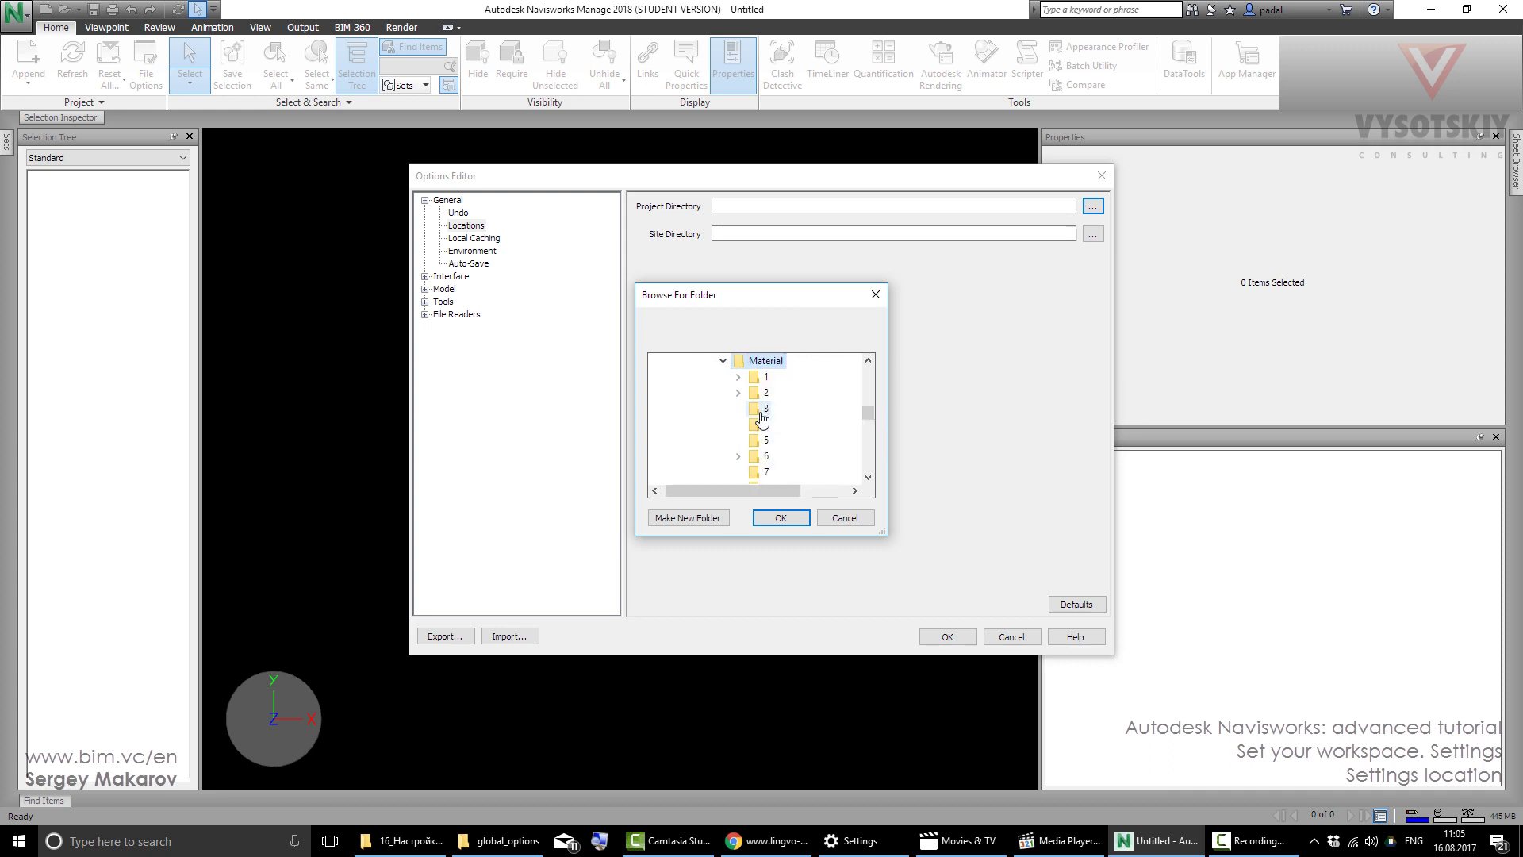
{"action": "scroll", "coordinate": [771, 414], "scroll_direction": "down", "scroll_amount": 3}
{"action": "double_click", "coordinate": [769, 409]}
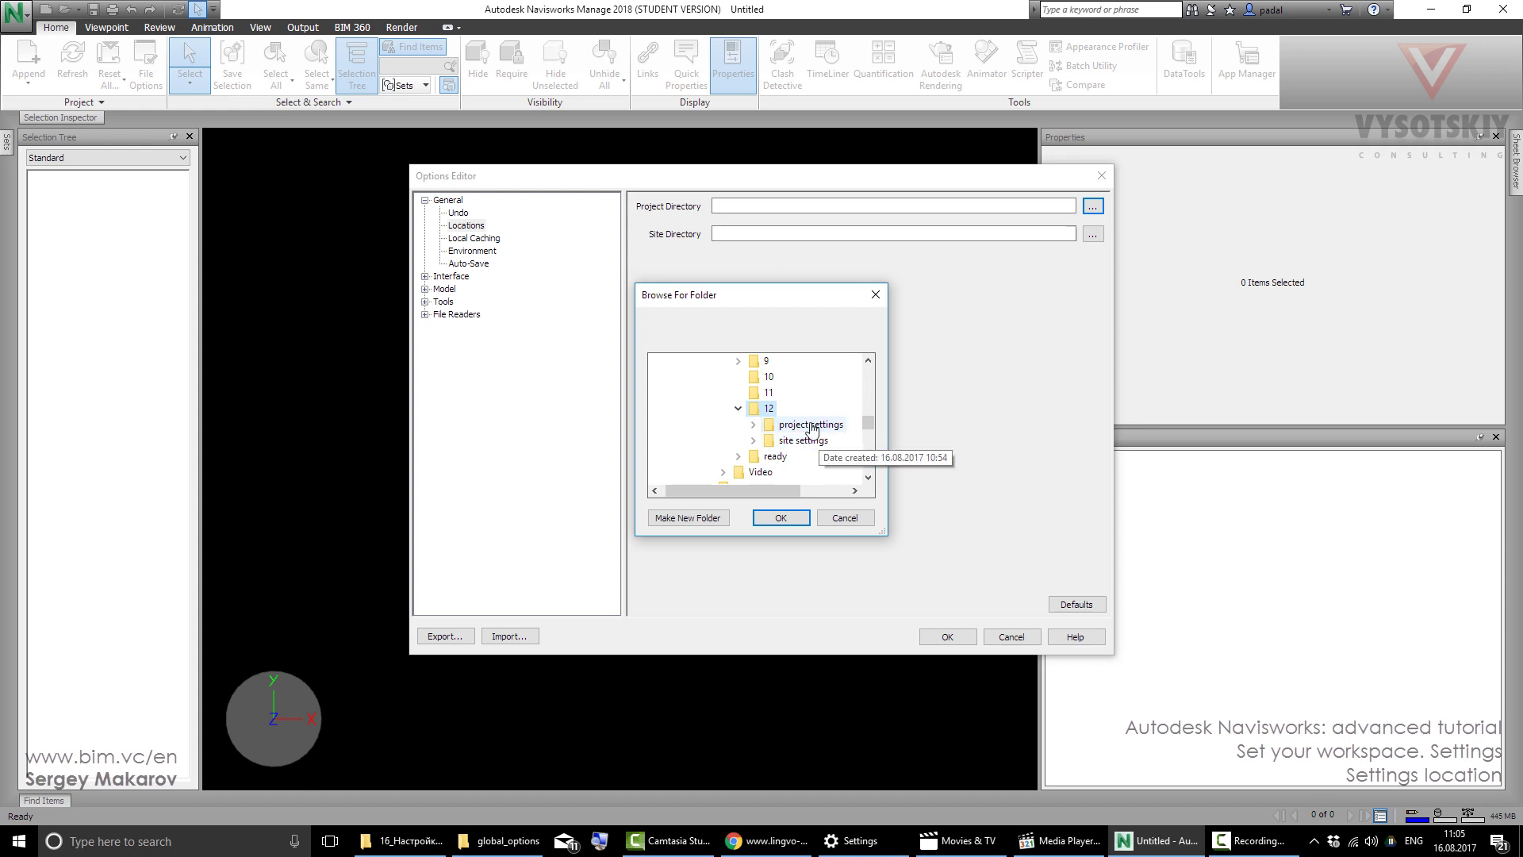
- Choose the 'project settings' folder in 12 as the Project Directory
{"action": "left_click", "coordinate": [754, 425]}
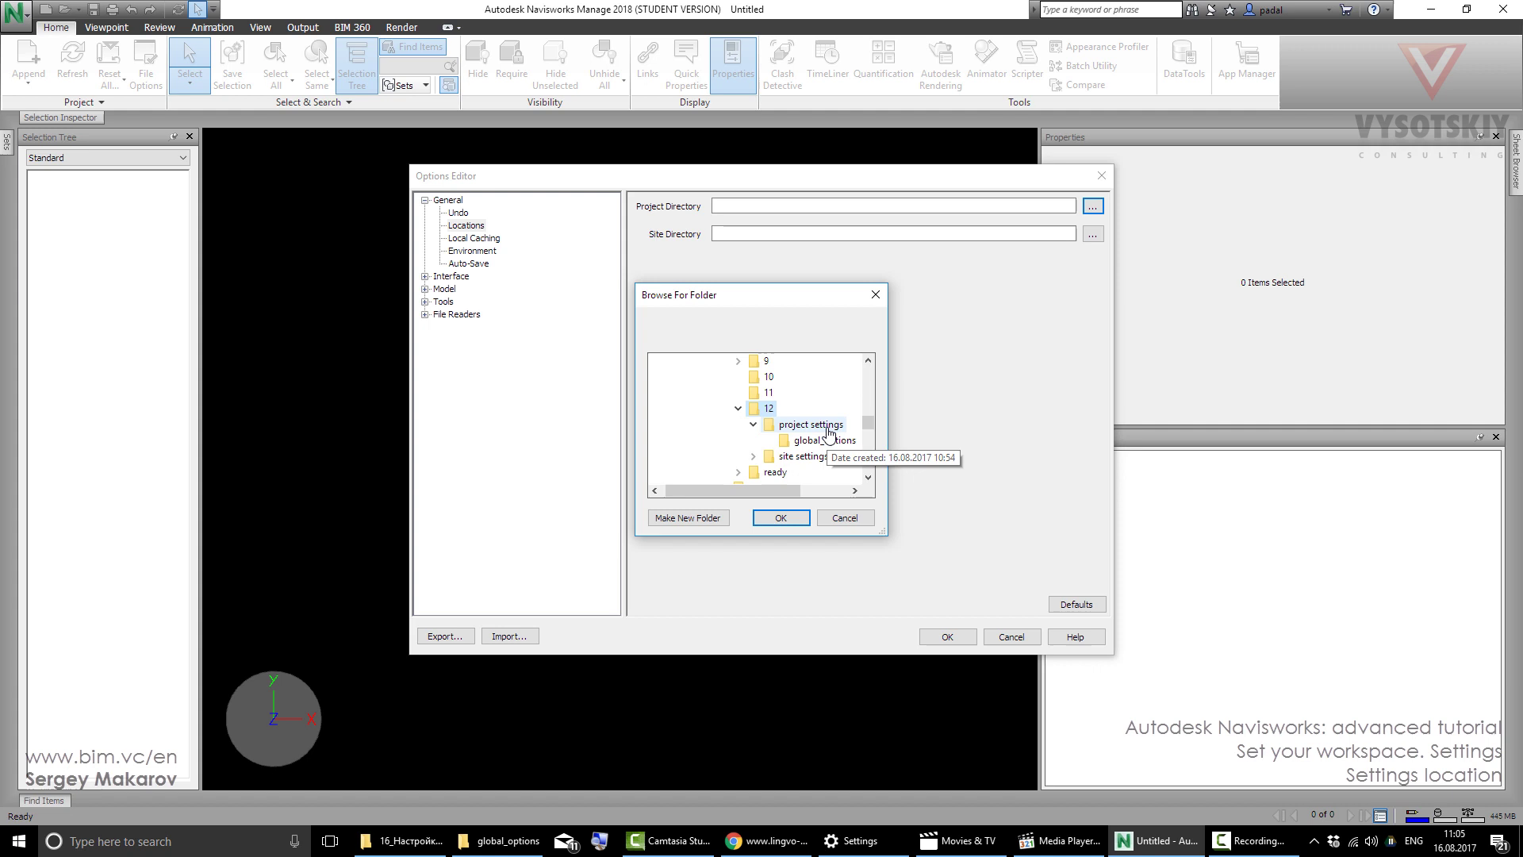
{"action": "left_click", "coordinate": [825, 431]}
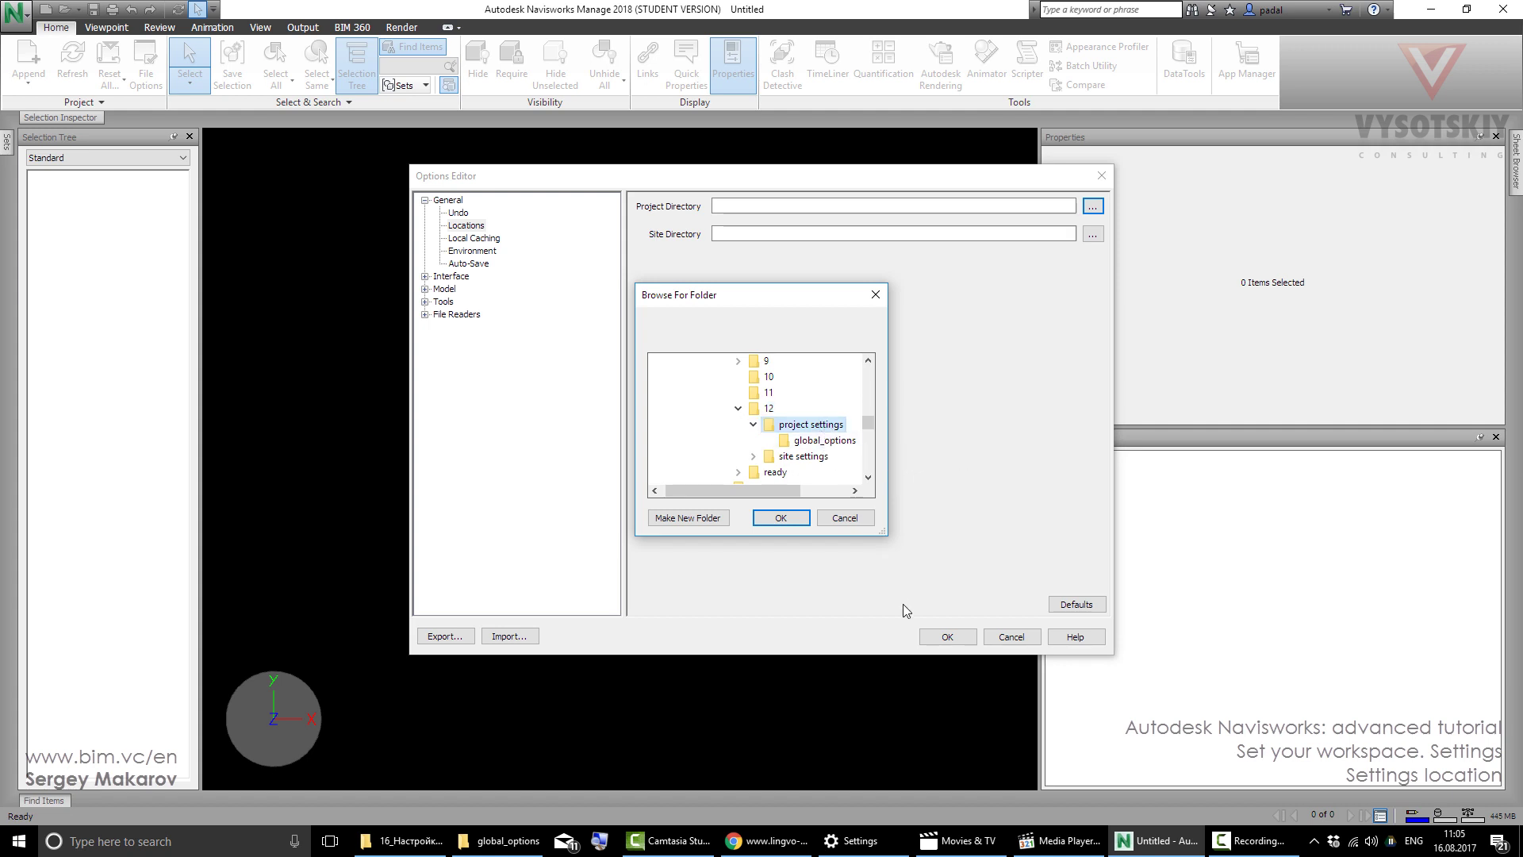
{"action": "left_click", "coordinate": [937, 632]}
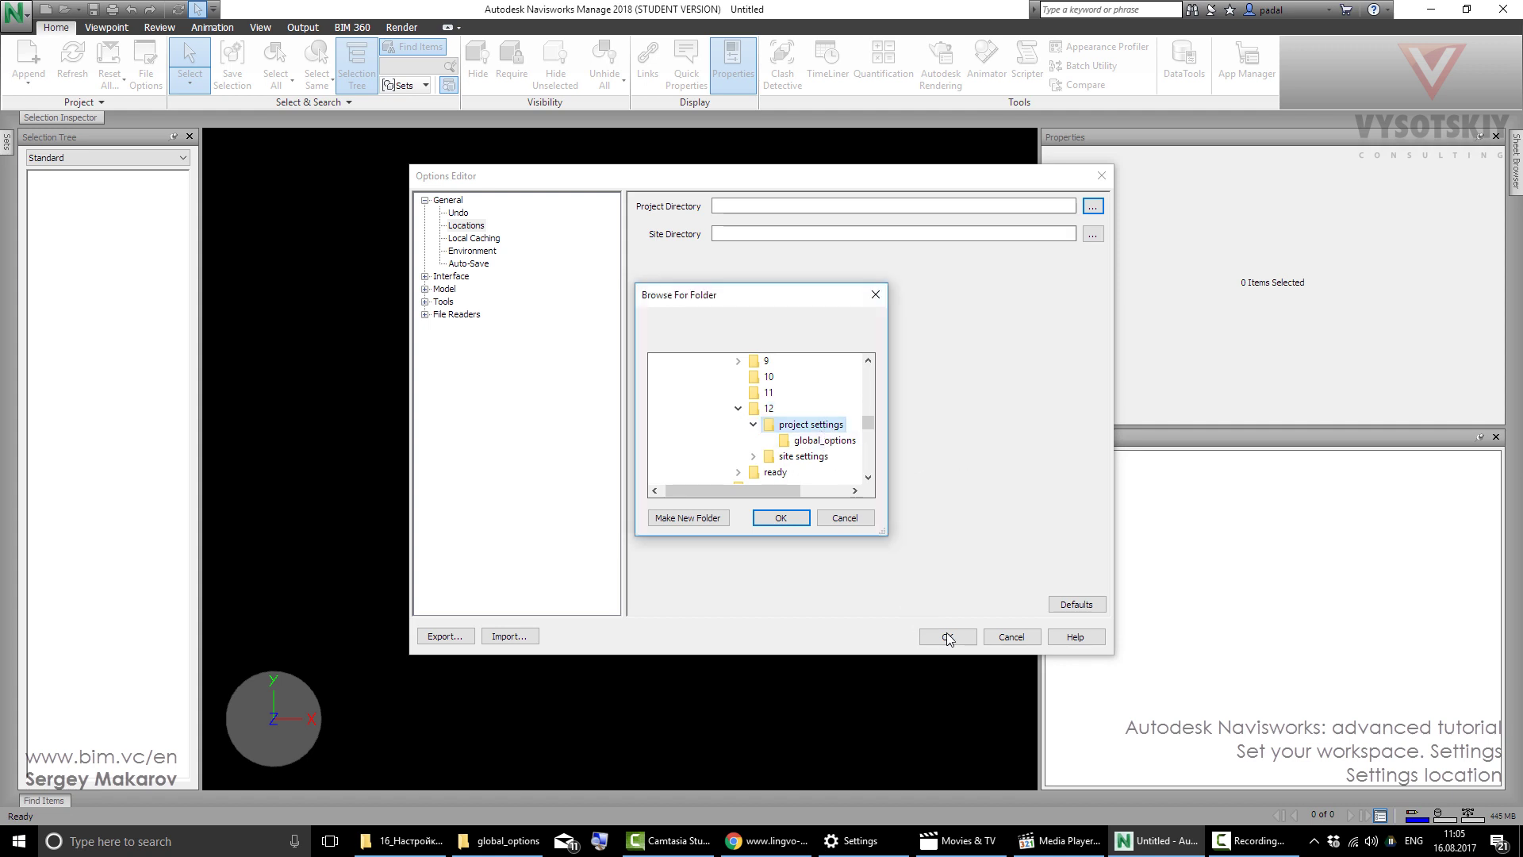
{"action": "left_click", "coordinate": [780, 518]}
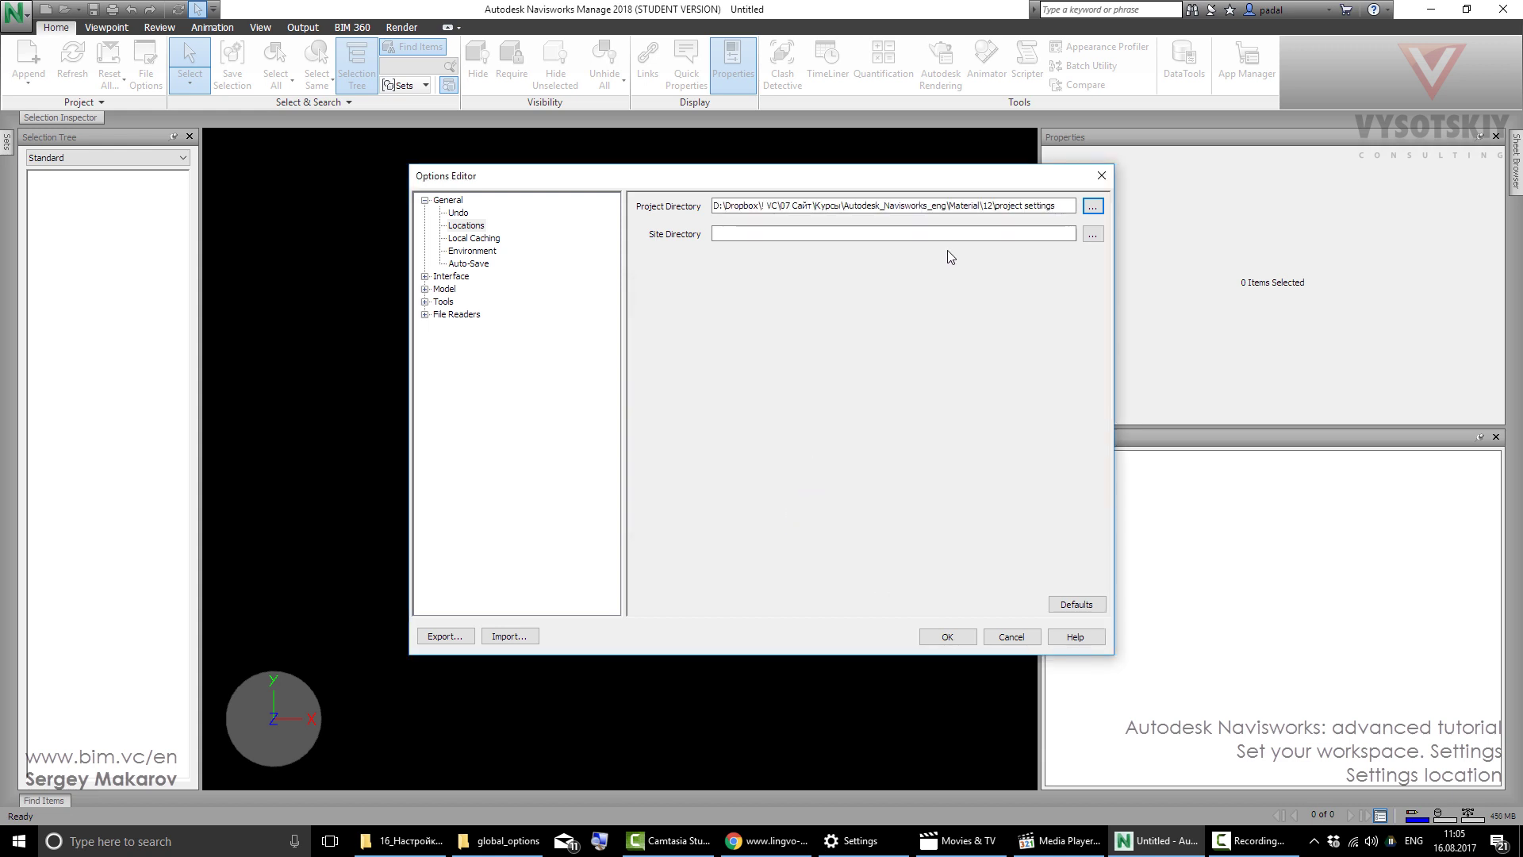
- Accept the new Project Directory, acknowledge the restart notice, and close Navisworks
{"action": "left_click", "coordinate": [947, 636]}
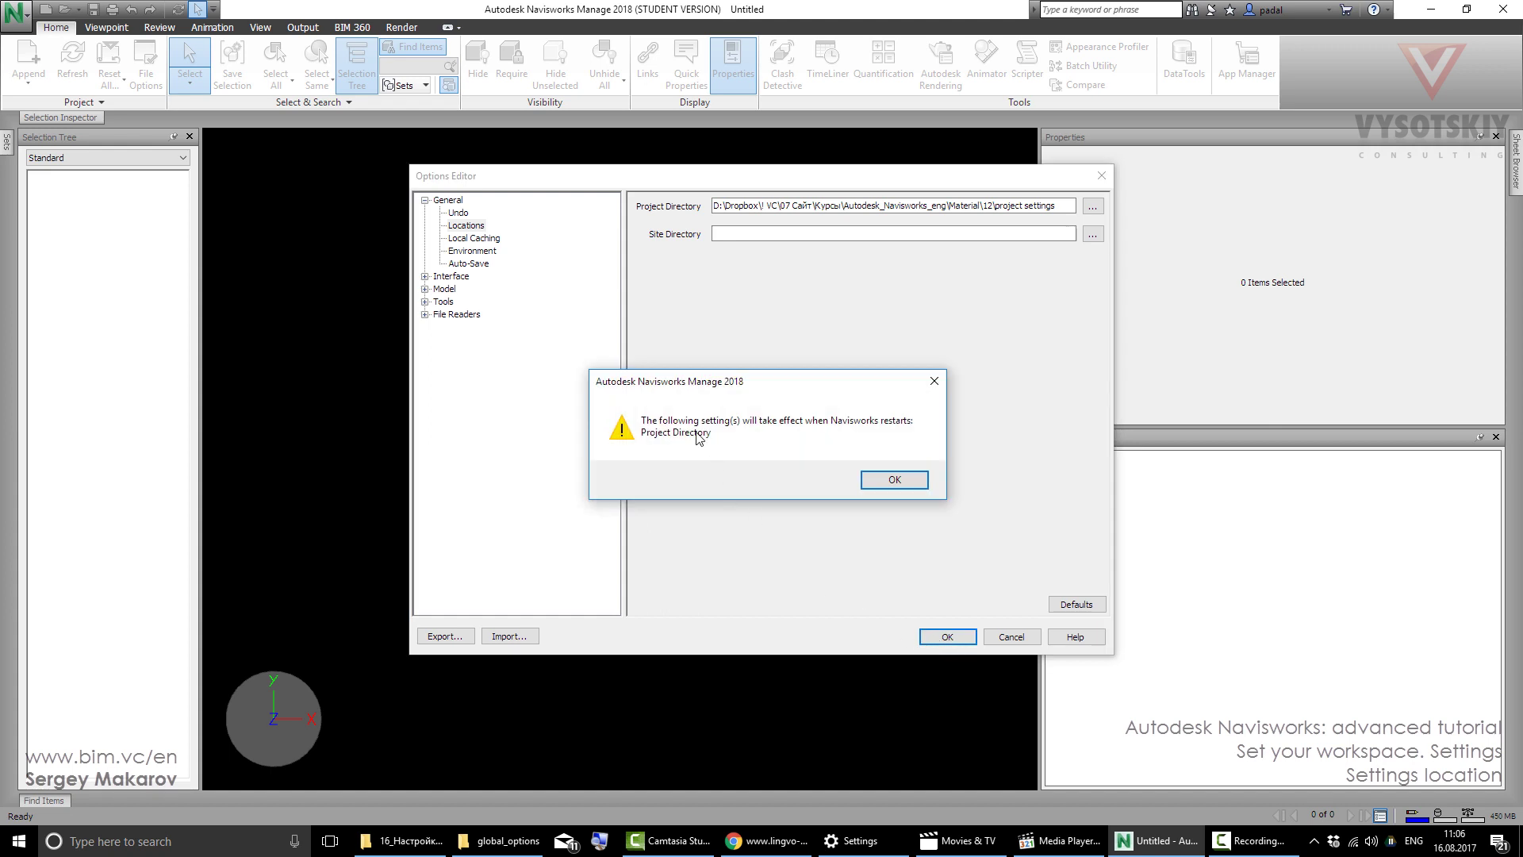
{"action": "left_click", "coordinate": [888, 478]}
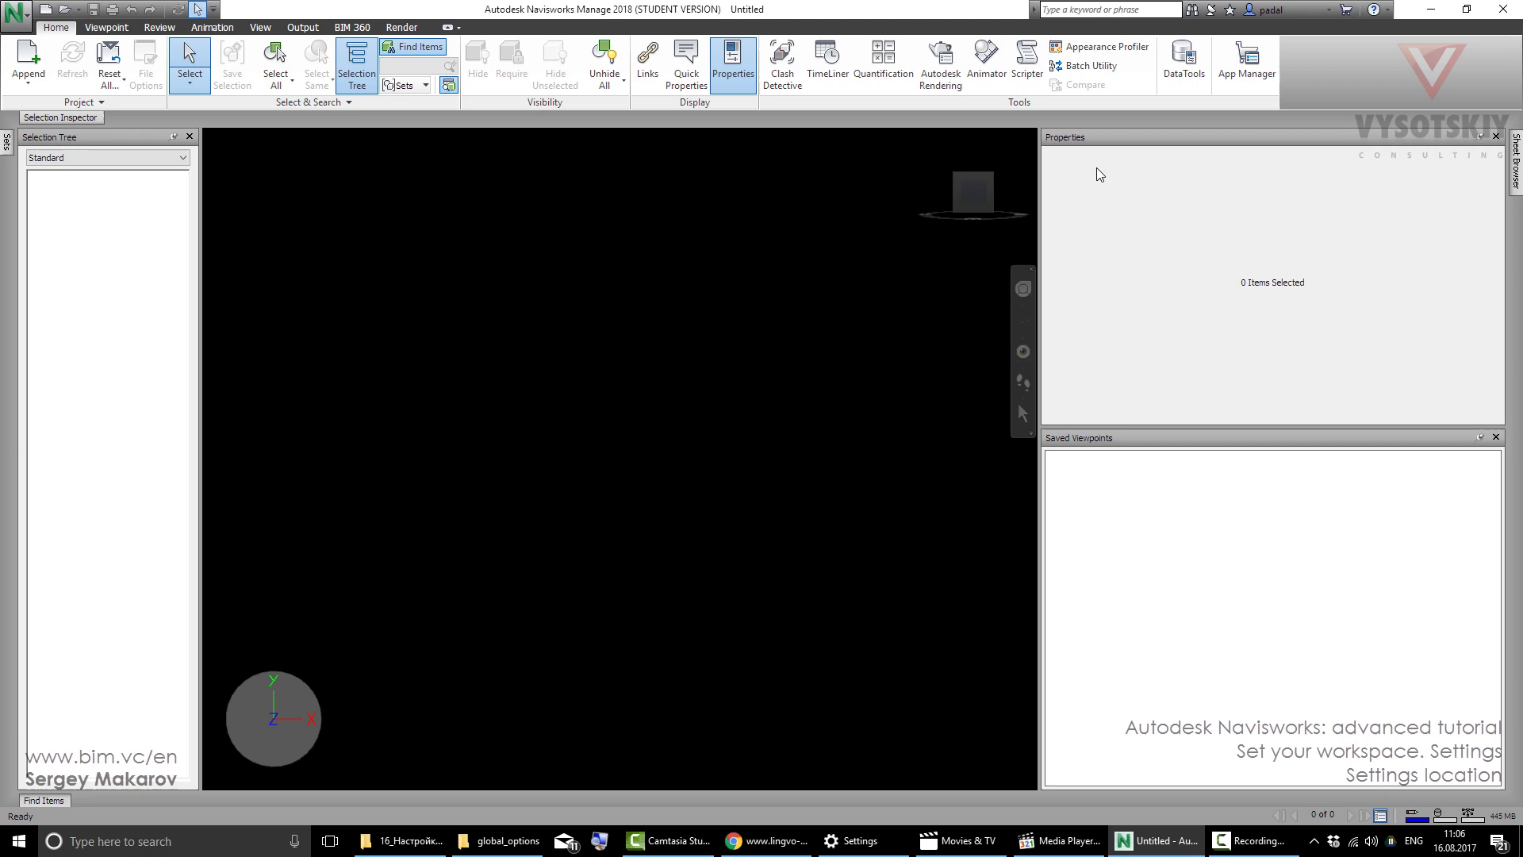
{"action": "left_click", "coordinate": [1507, 8]}
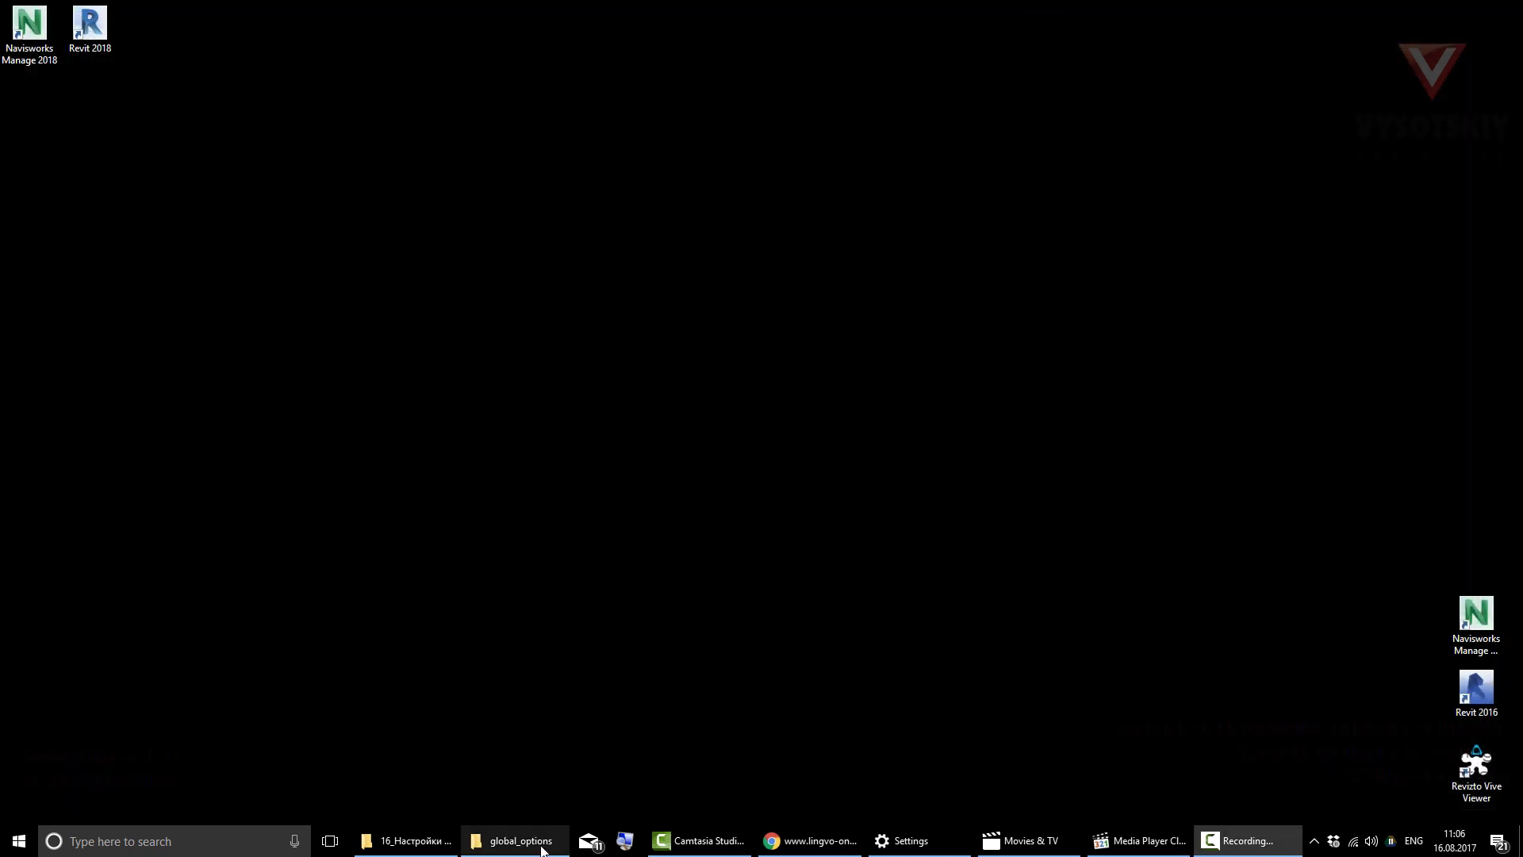
- Paste export_2.xml from folder 12 into project settings\global_options and confirm it's there
{"action": "left_click", "coordinate": [525, 841]}
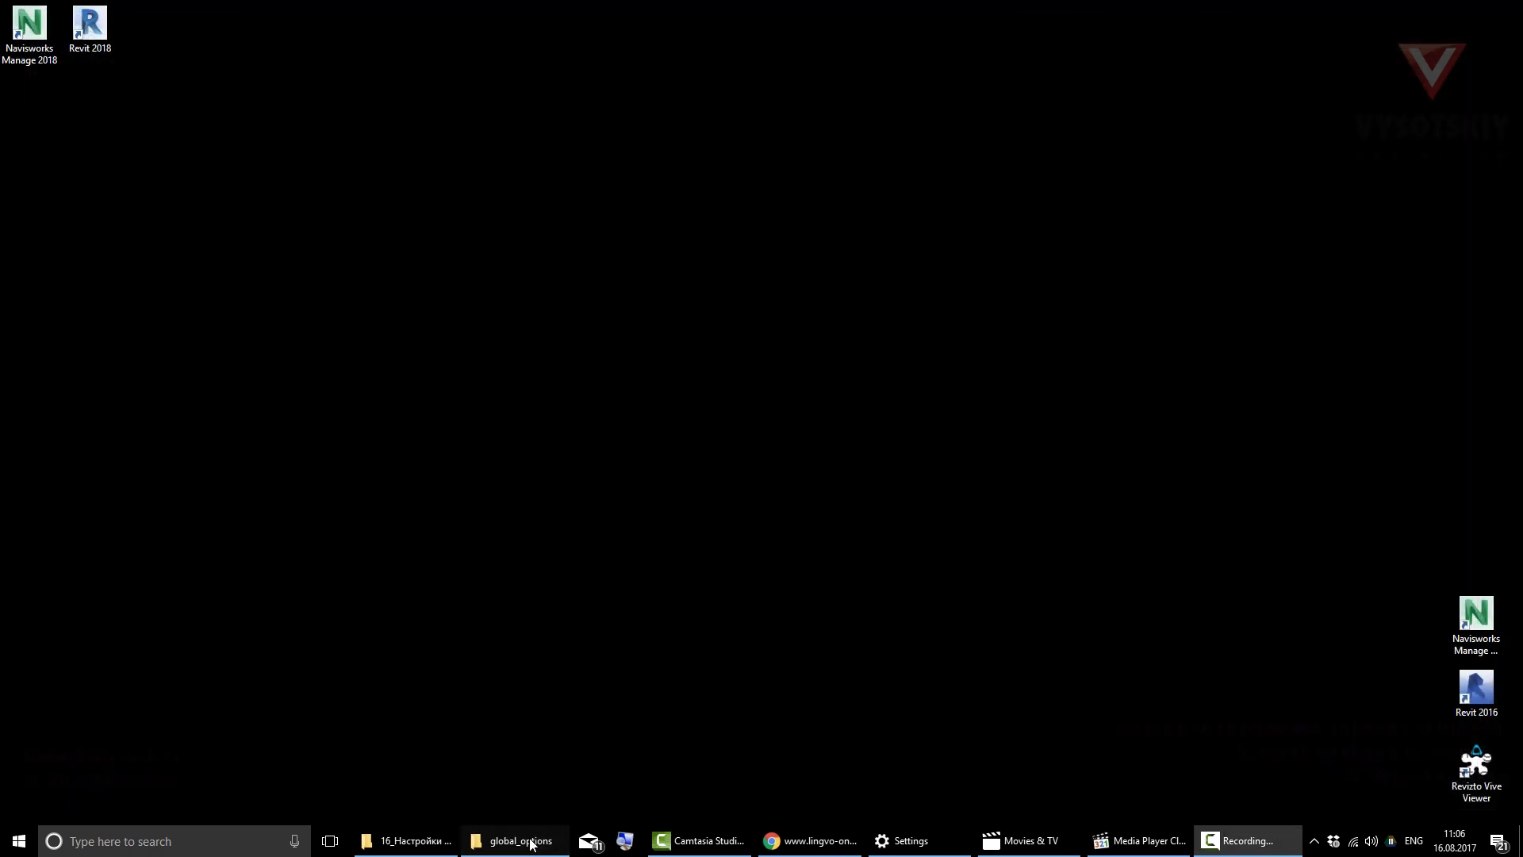
{"action": "left_click", "coordinate": [335, 304]}
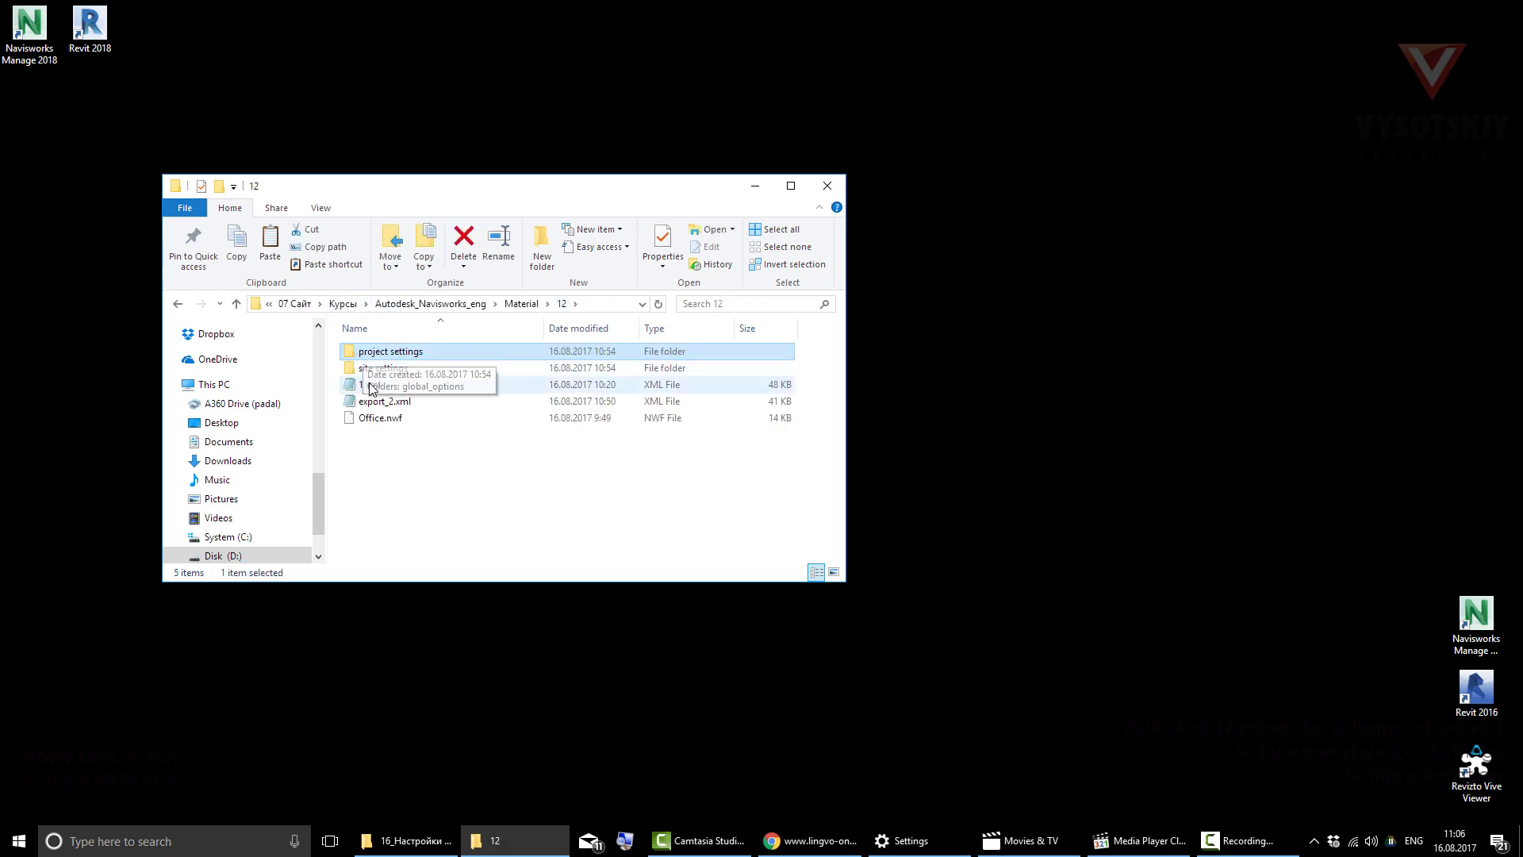
{"action": "left_click", "coordinate": [373, 404]}
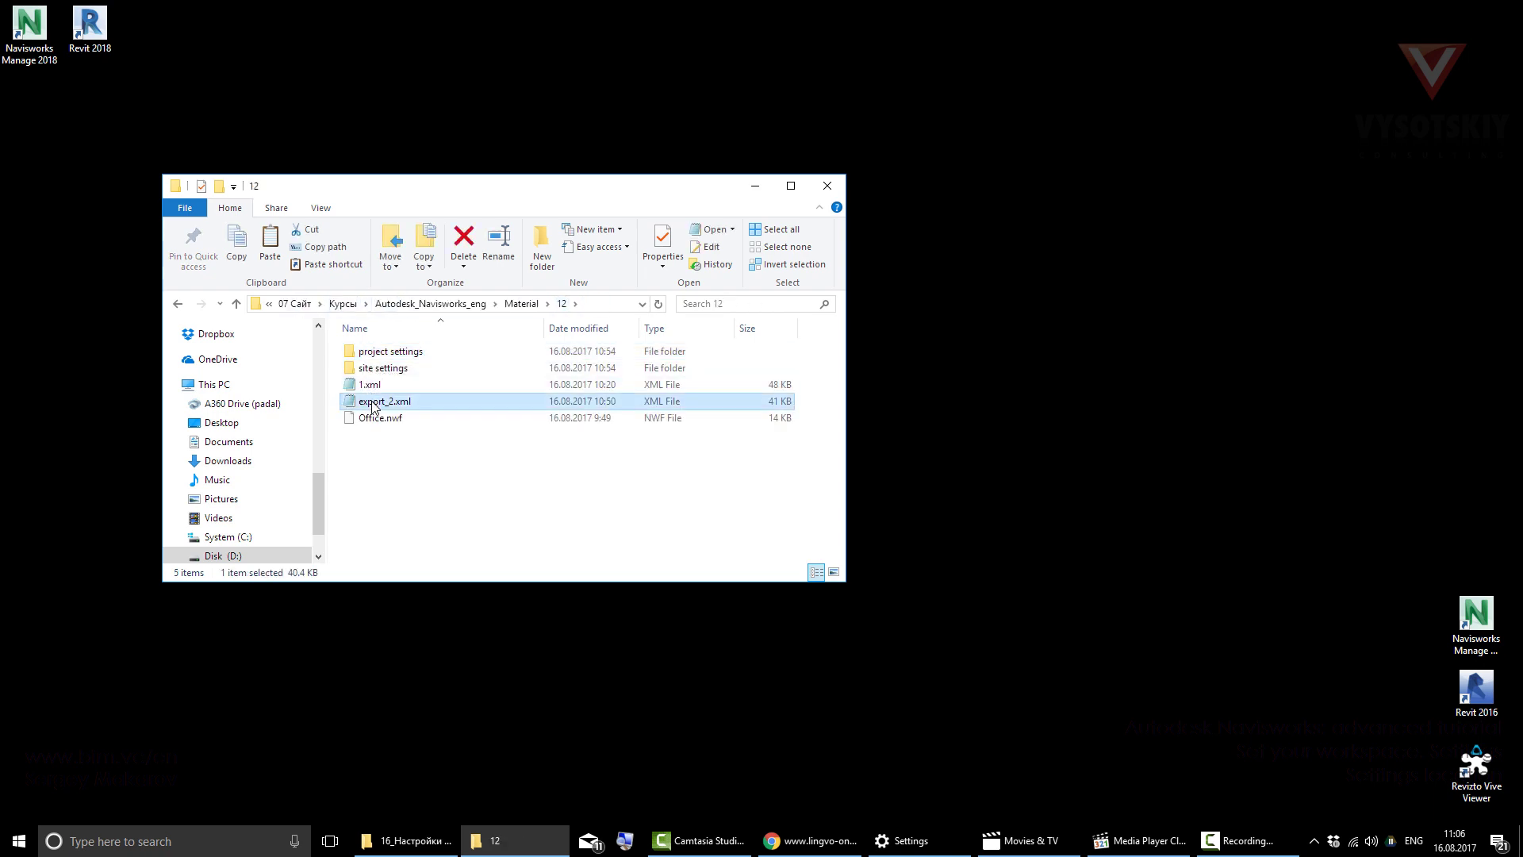
{"action": "double_click", "coordinate": [391, 354]}
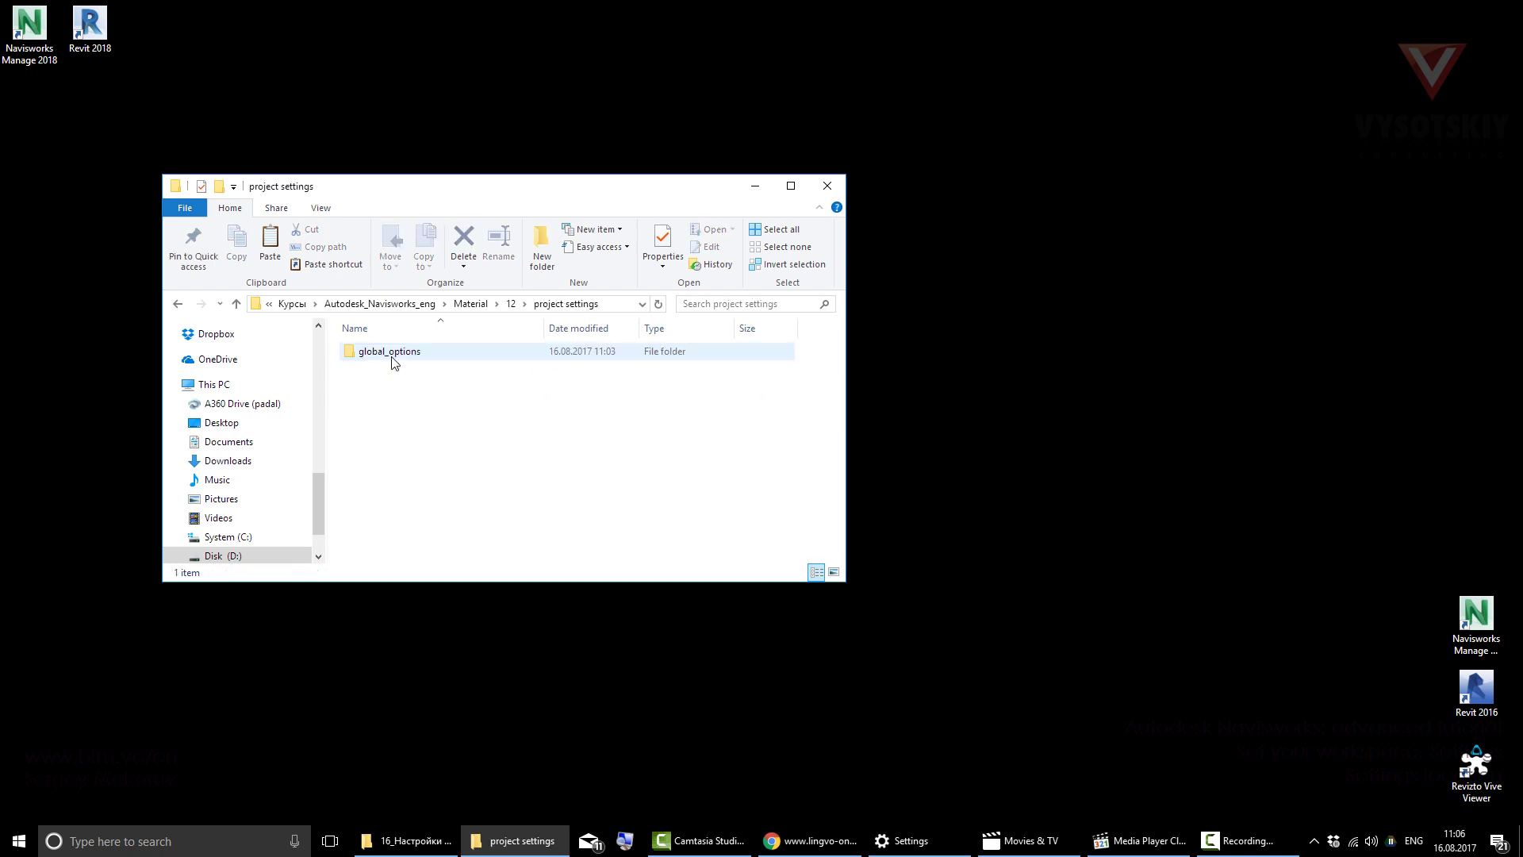
{"action": "double_click", "coordinate": [392, 353]}
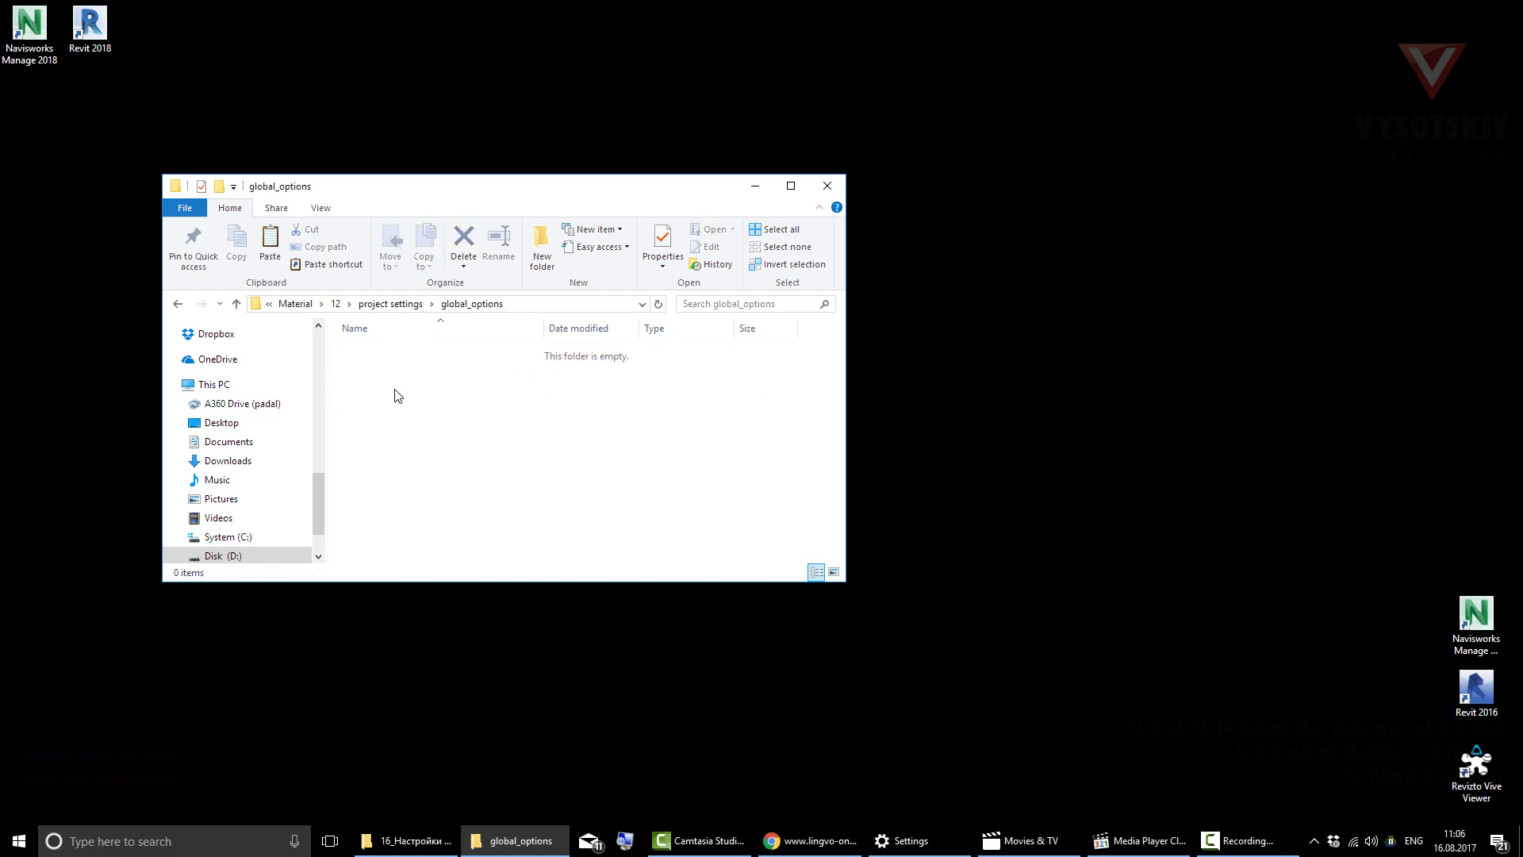
{"action": "key", "text": "ctrl+v"}
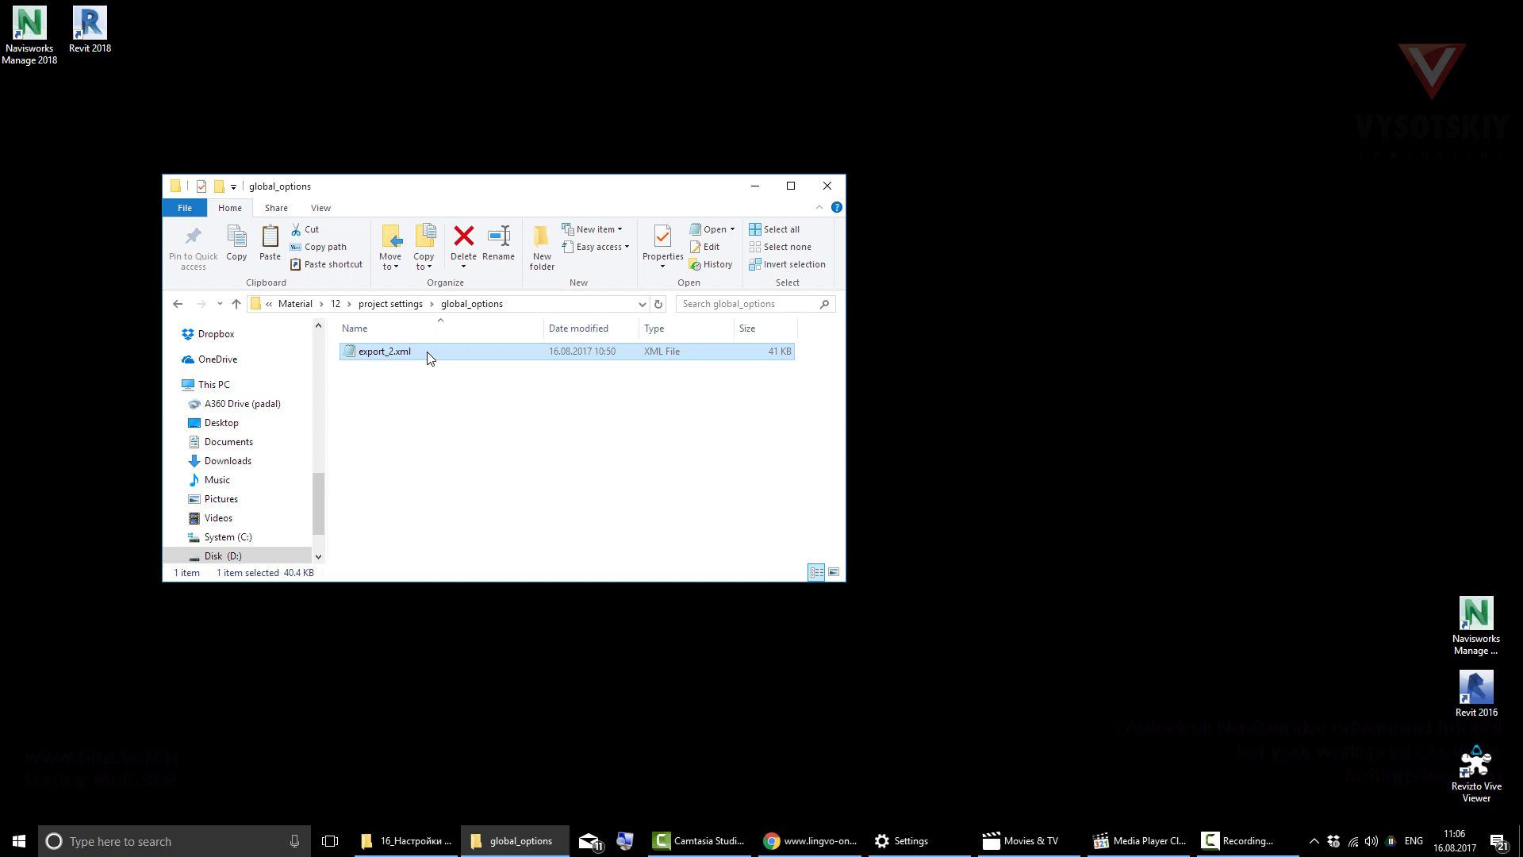
{"action": "left_click", "coordinate": [409, 311]}
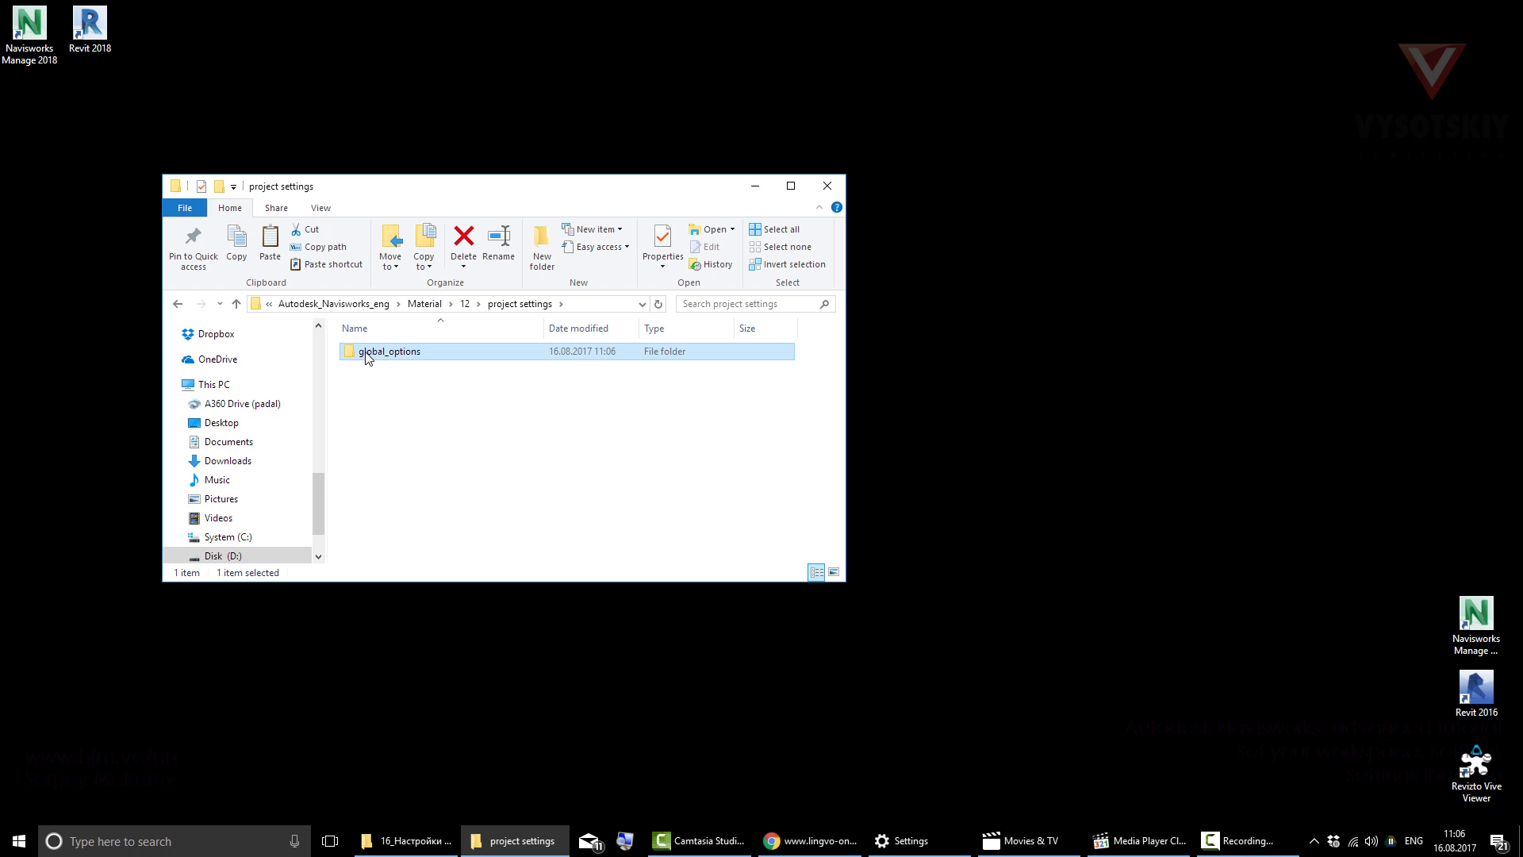
{"action": "double_click", "coordinate": [416, 354]}
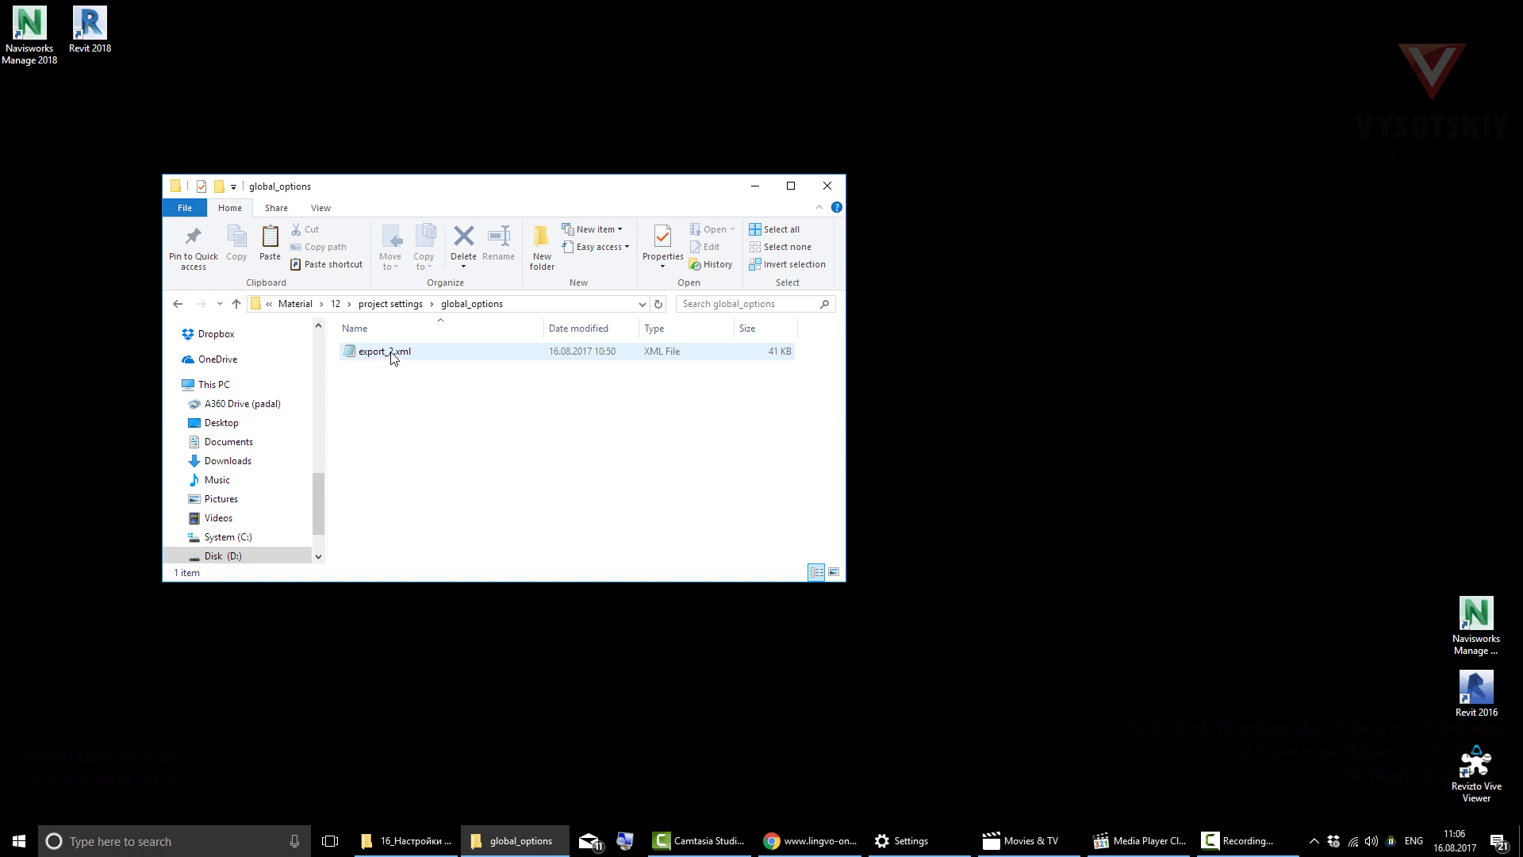
- Relaunch Navisworks Manage 2018 and open the program Options Editor
{"action": "double_click", "coordinate": [35, 35]}
{"action": "left_click", "coordinate": [154, 64]}
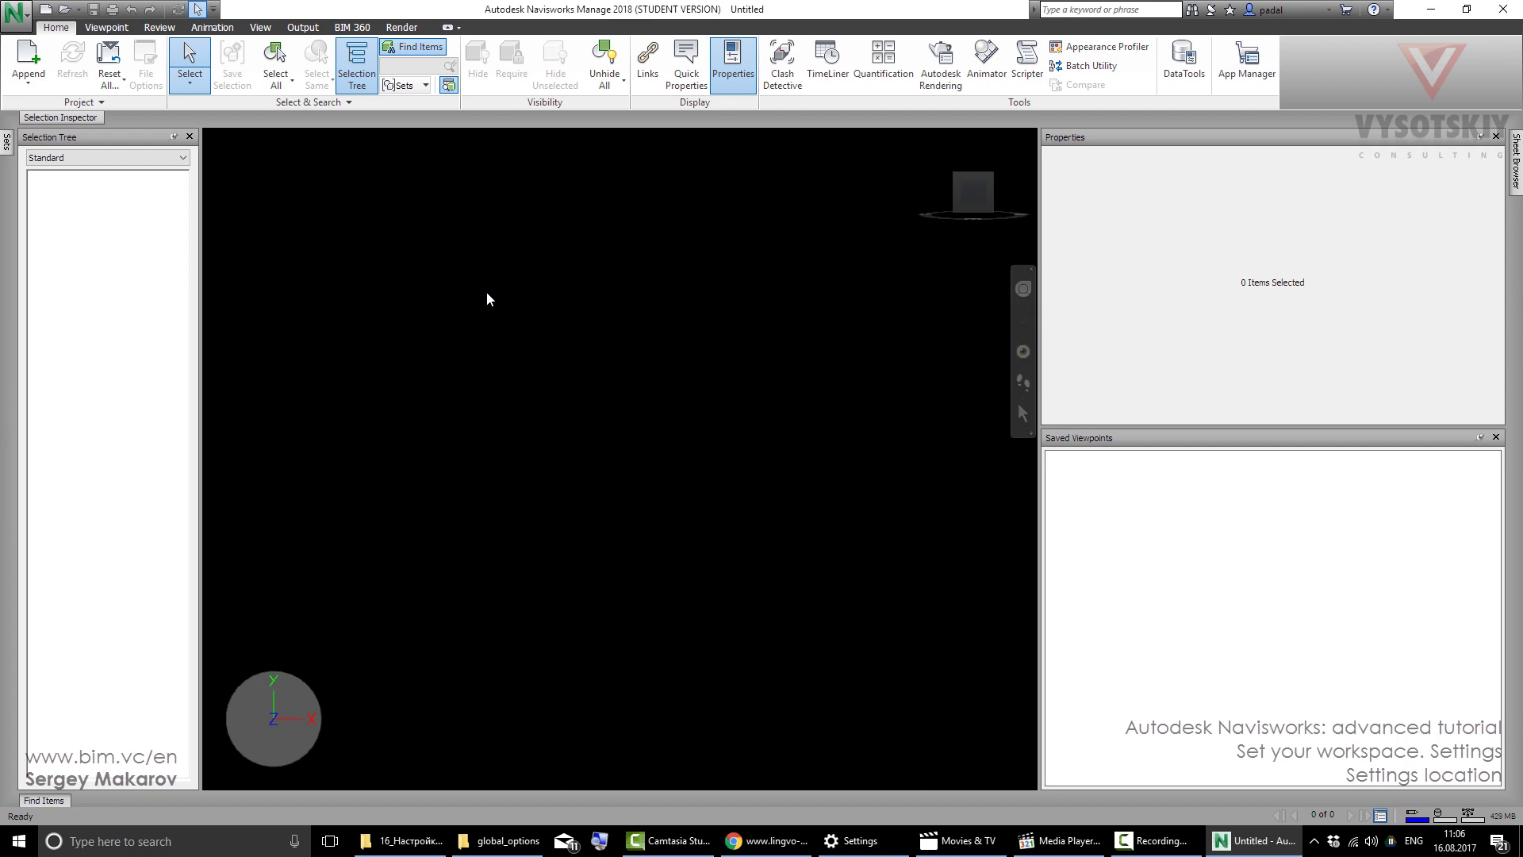
{"action": "left_click", "coordinate": [14, 11]}
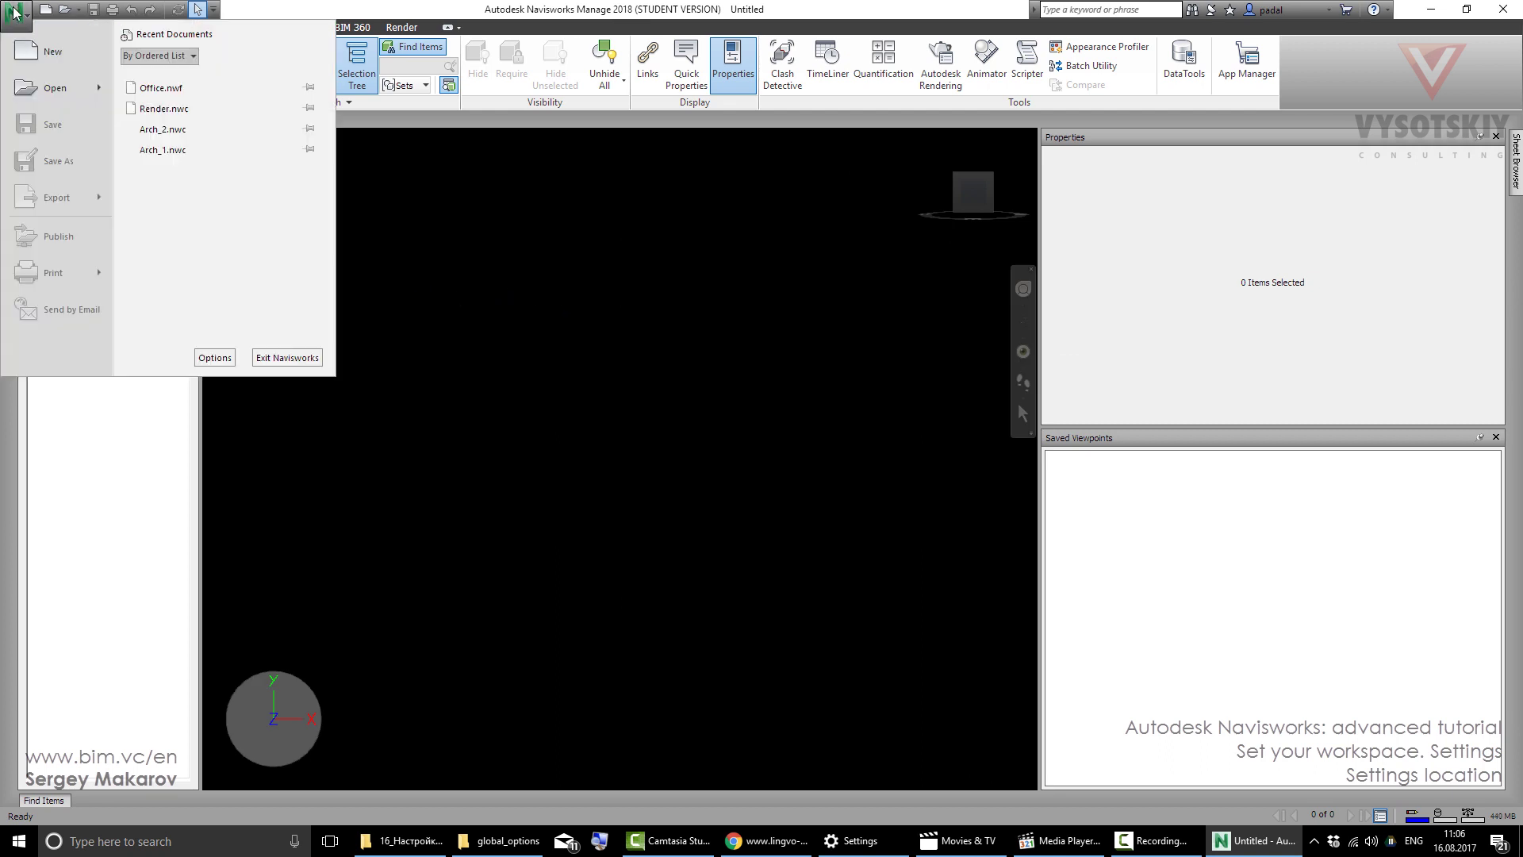
{"action": "left_click", "coordinate": [207, 357]}
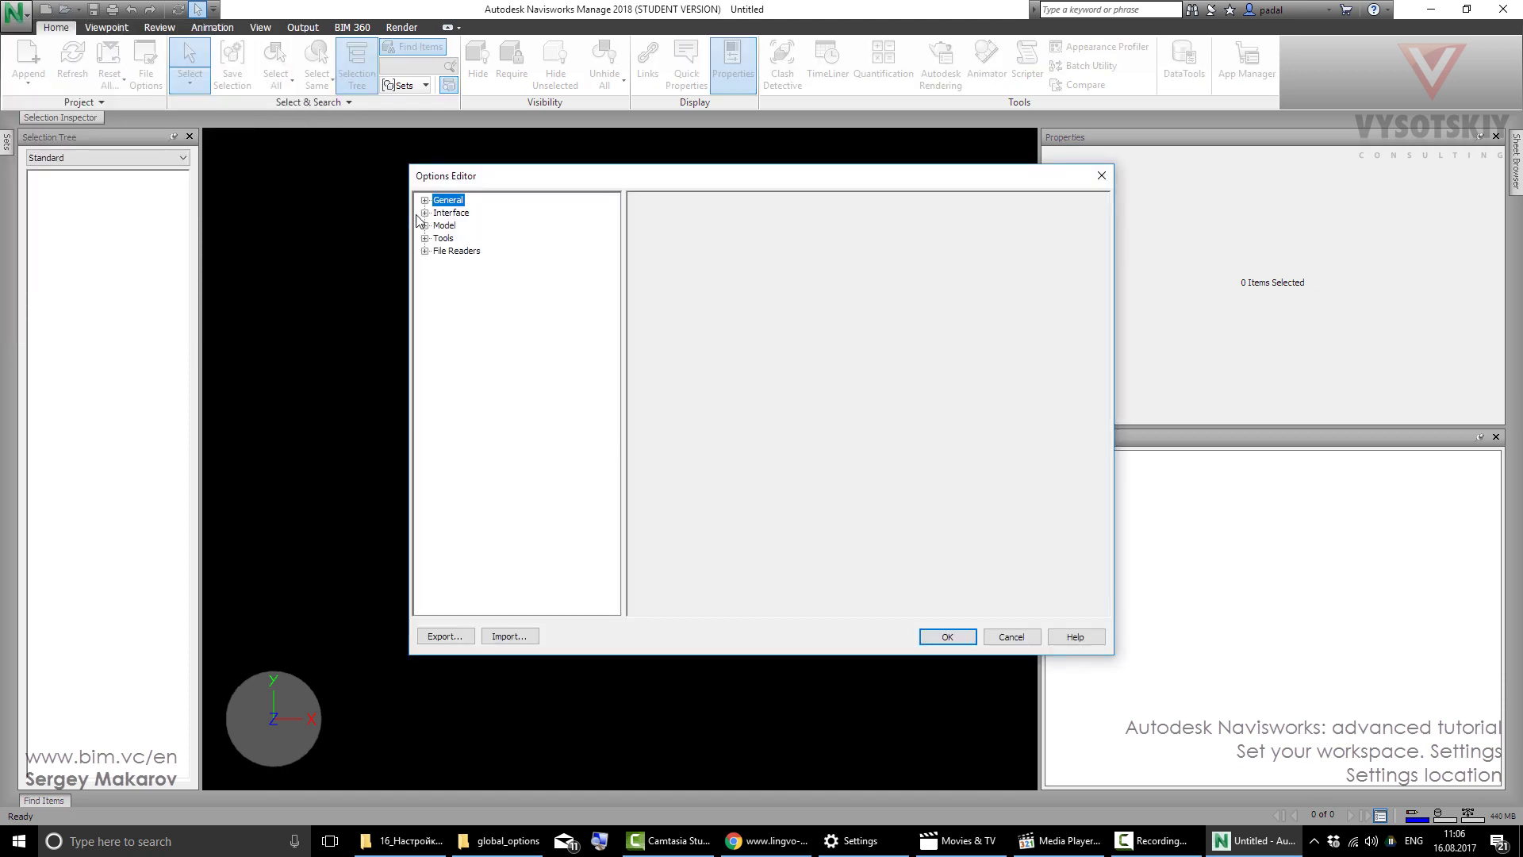
- Check the locked Interface settings on the Display Units, Selection and Measure pages
{"action": "left_click", "coordinate": [426, 213]}
{"action": "left_click", "coordinate": [485, 229]}
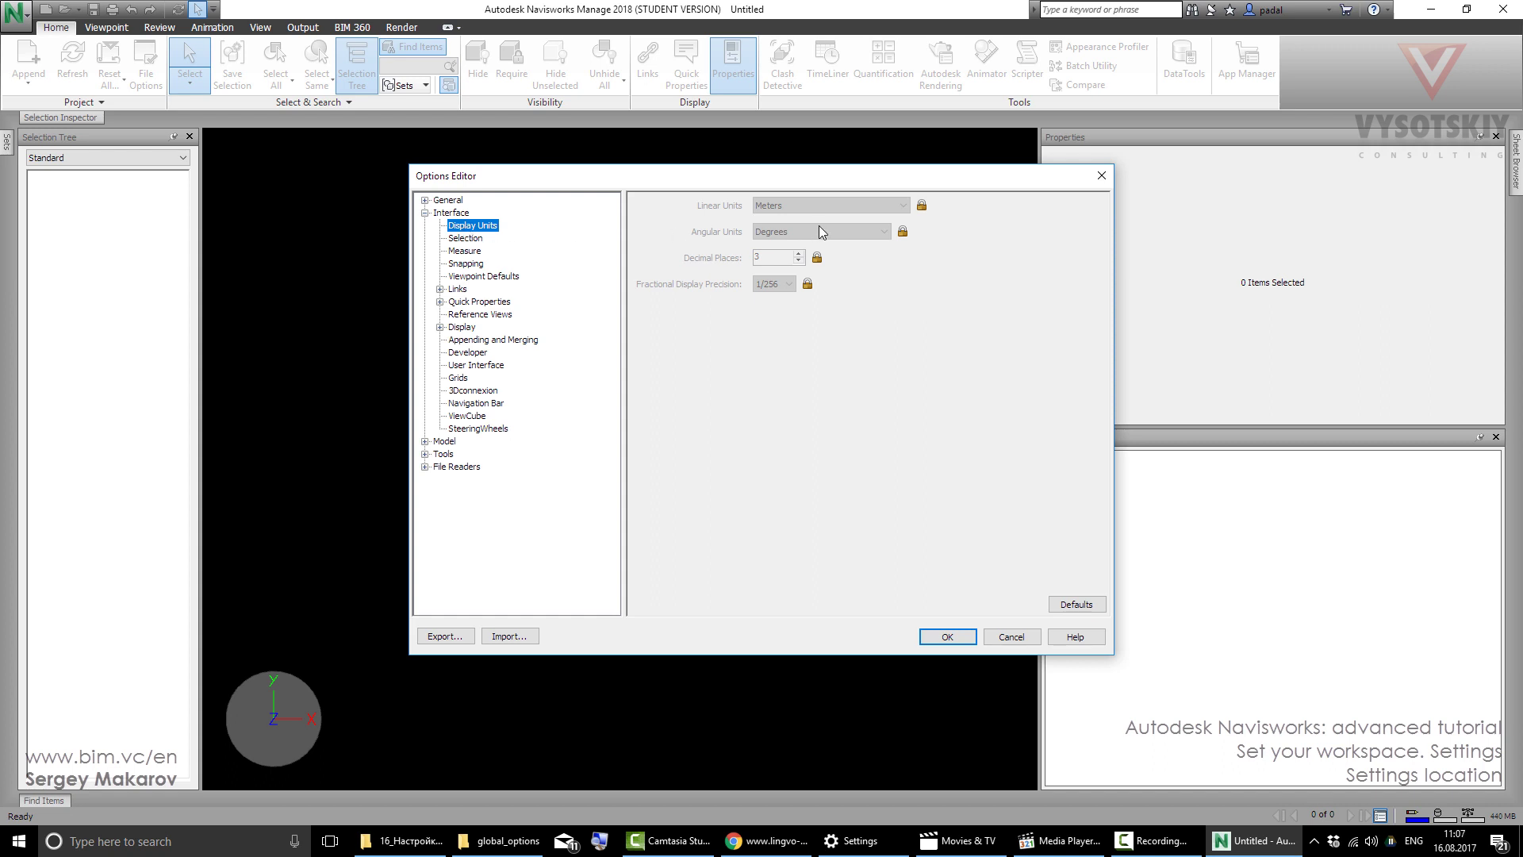
{"action": "left_click", "coordinate": [472, 239]}
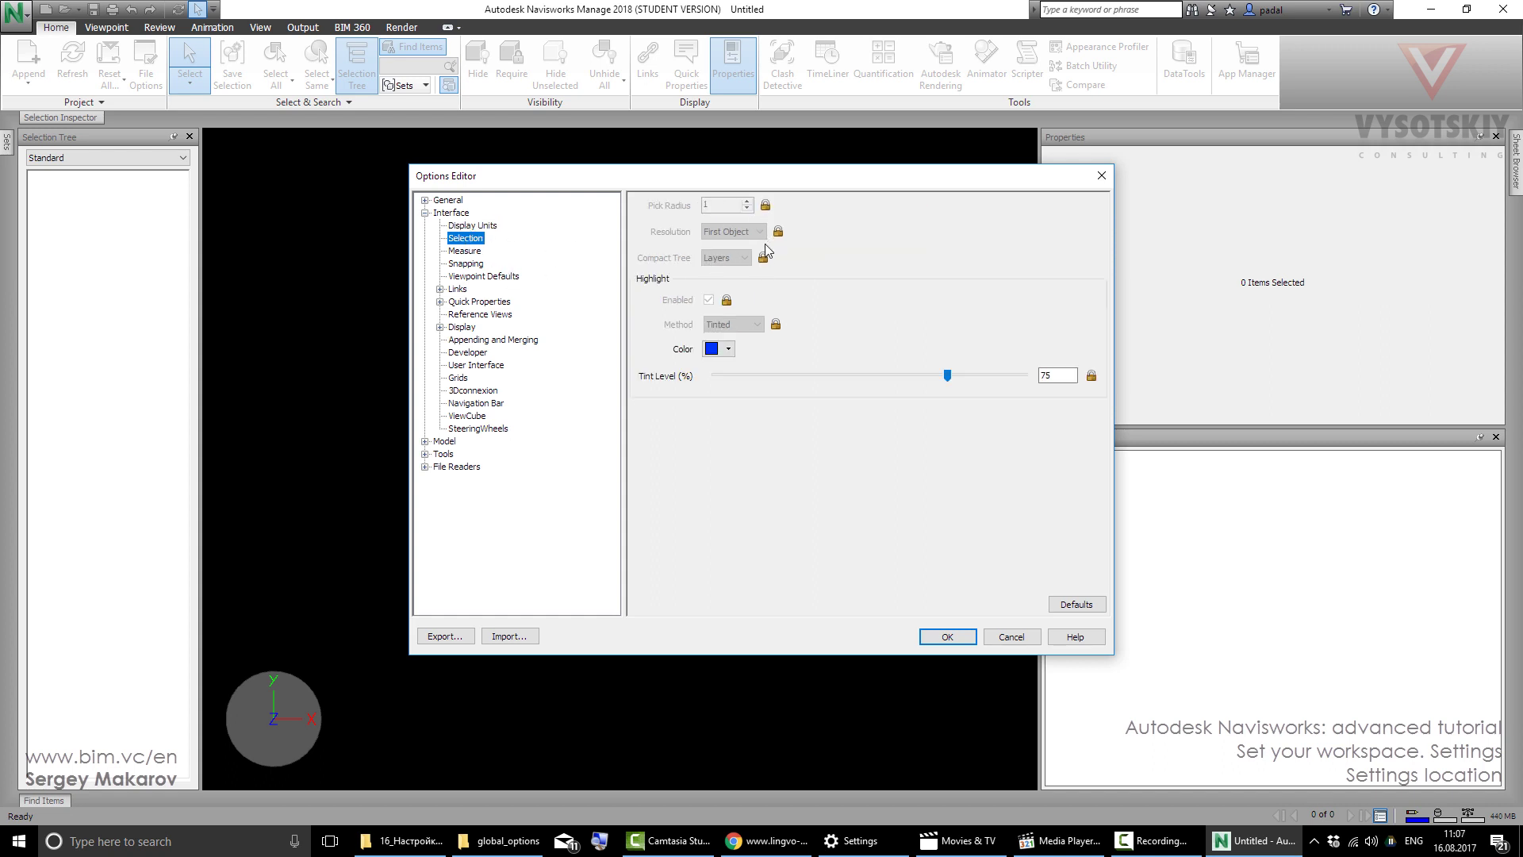
{"action": "left_click", "coordinate": [466, 251]}
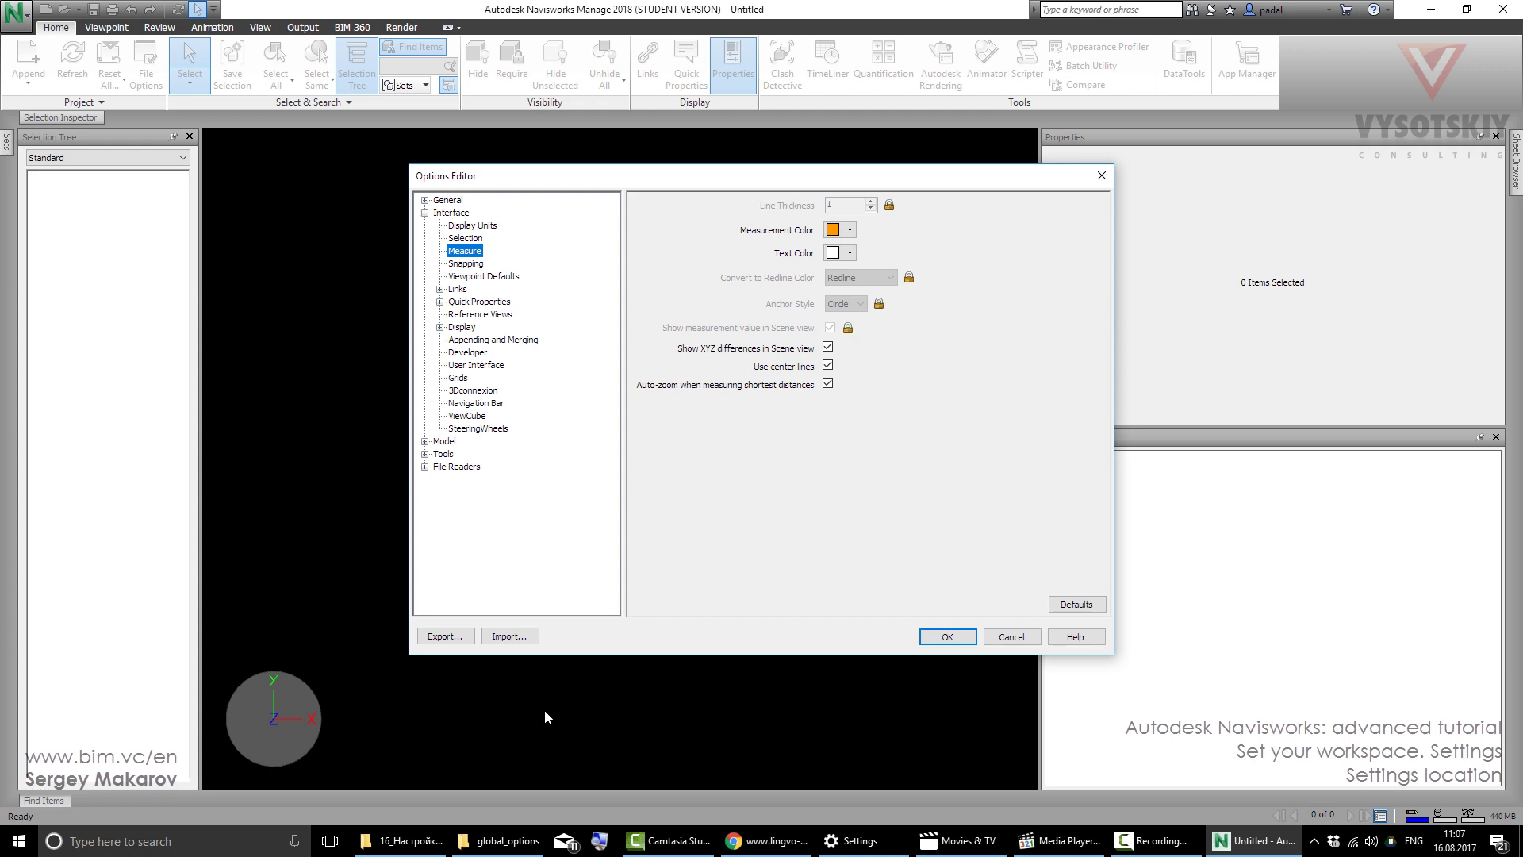
- Open folder 12's site settings folder to see its global_options subfolder, then return to 12
{"action": "left_click", "coordinate": [506, 841]}
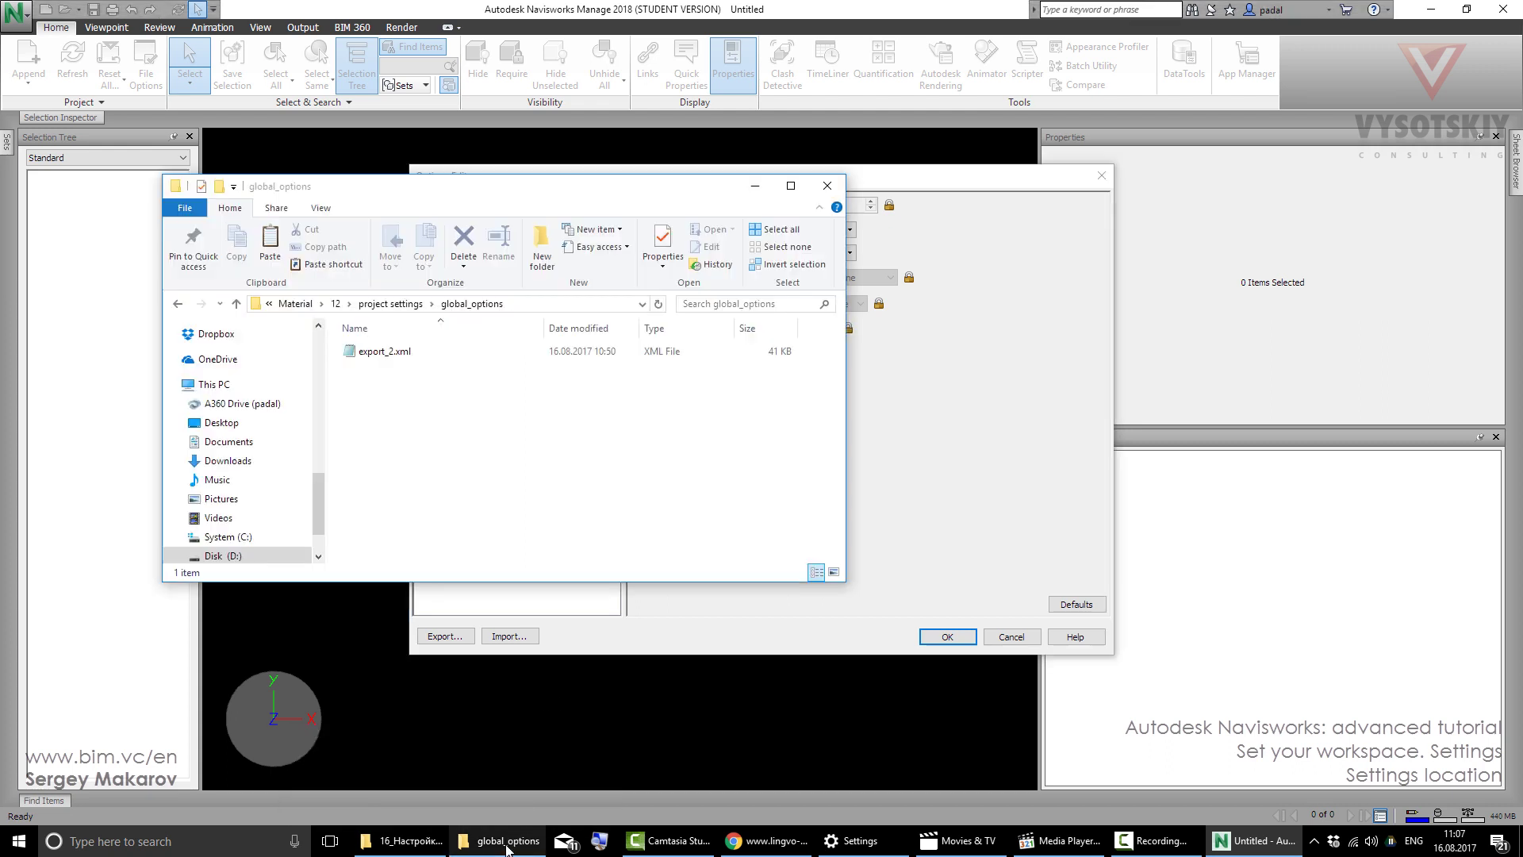
{"action": "left_click", "coordinate": [390, 304]}
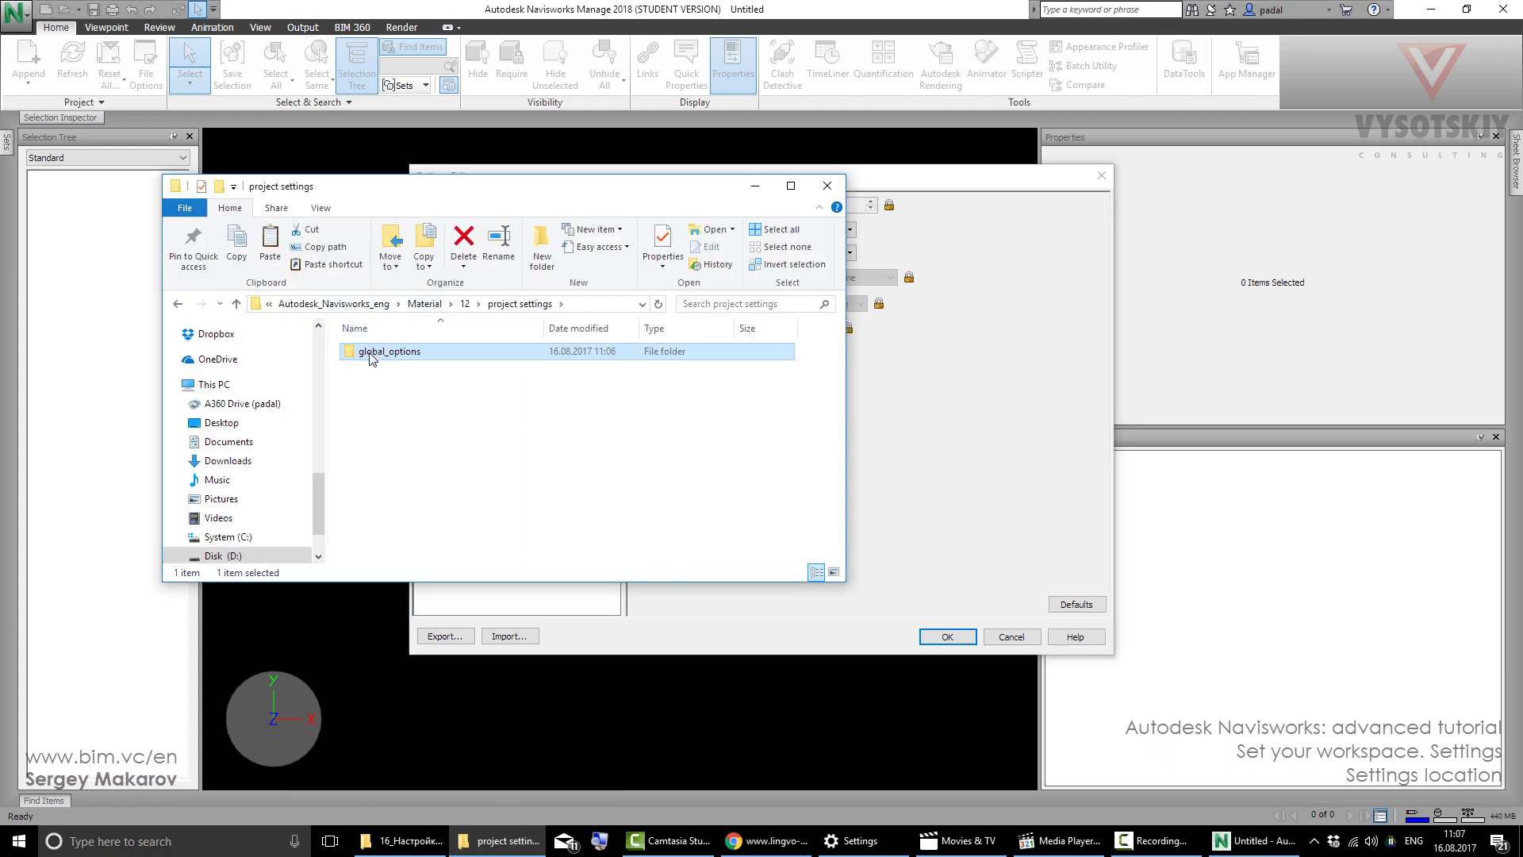
{"action": "left_click", "coordinate": [466, 304]}
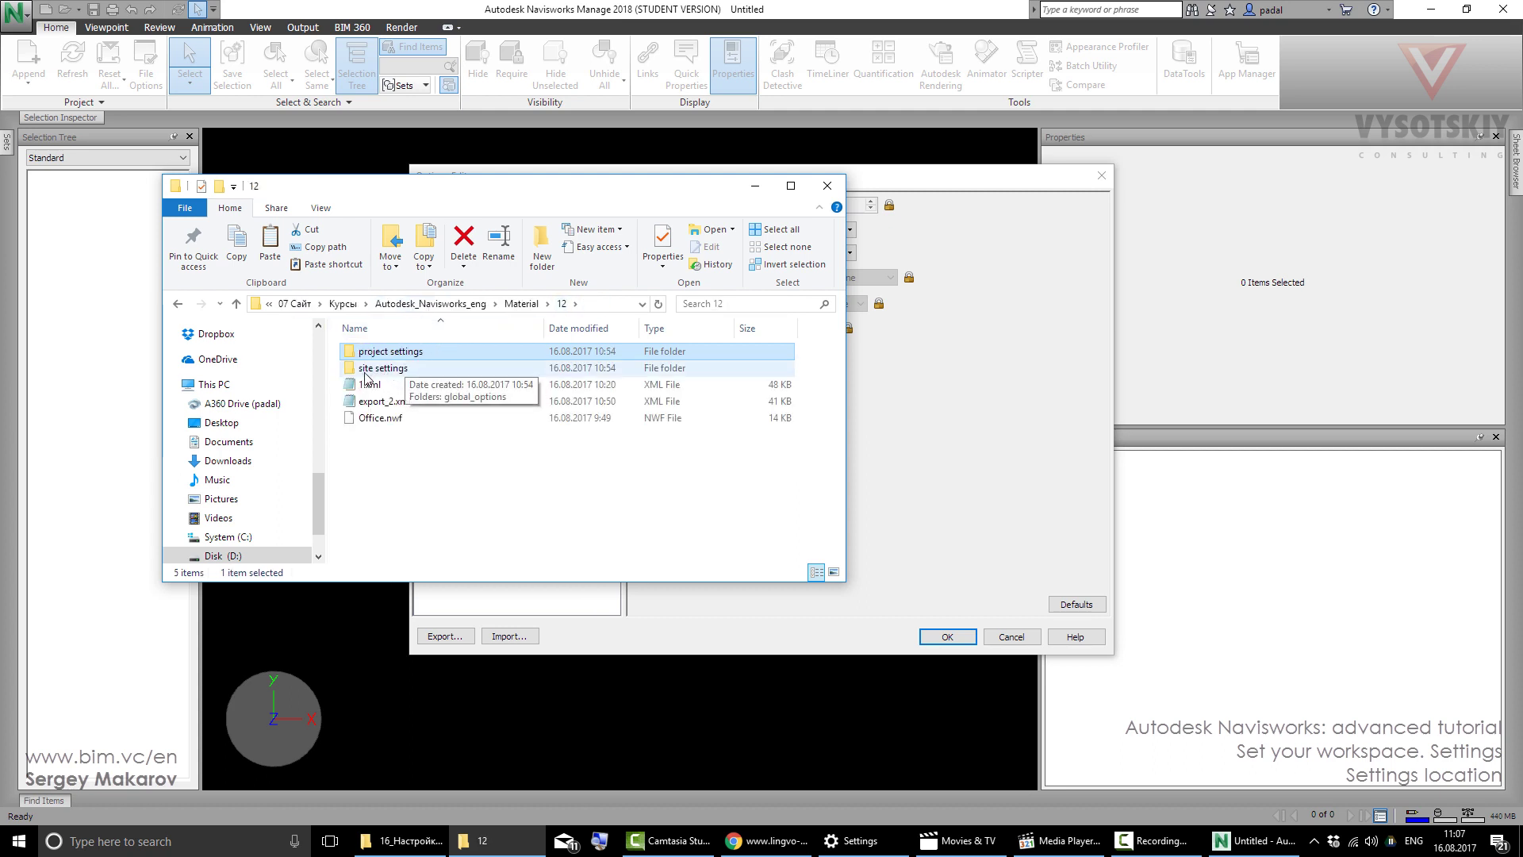
{"action": "double_click", "coordinate": [383, 369]}
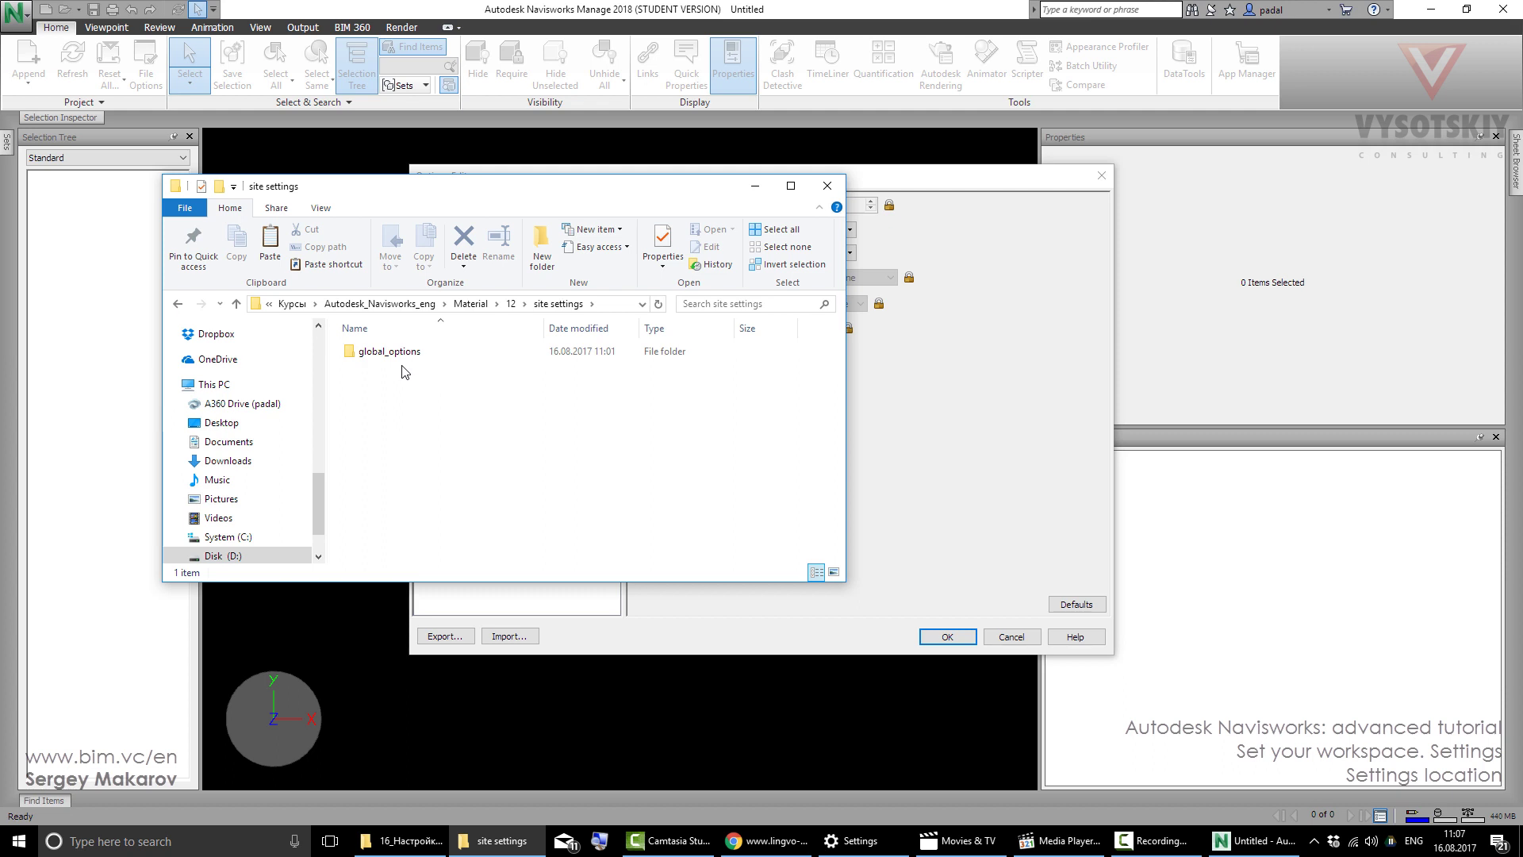
{"action": "left_click", "coordinate": [511, 303]}
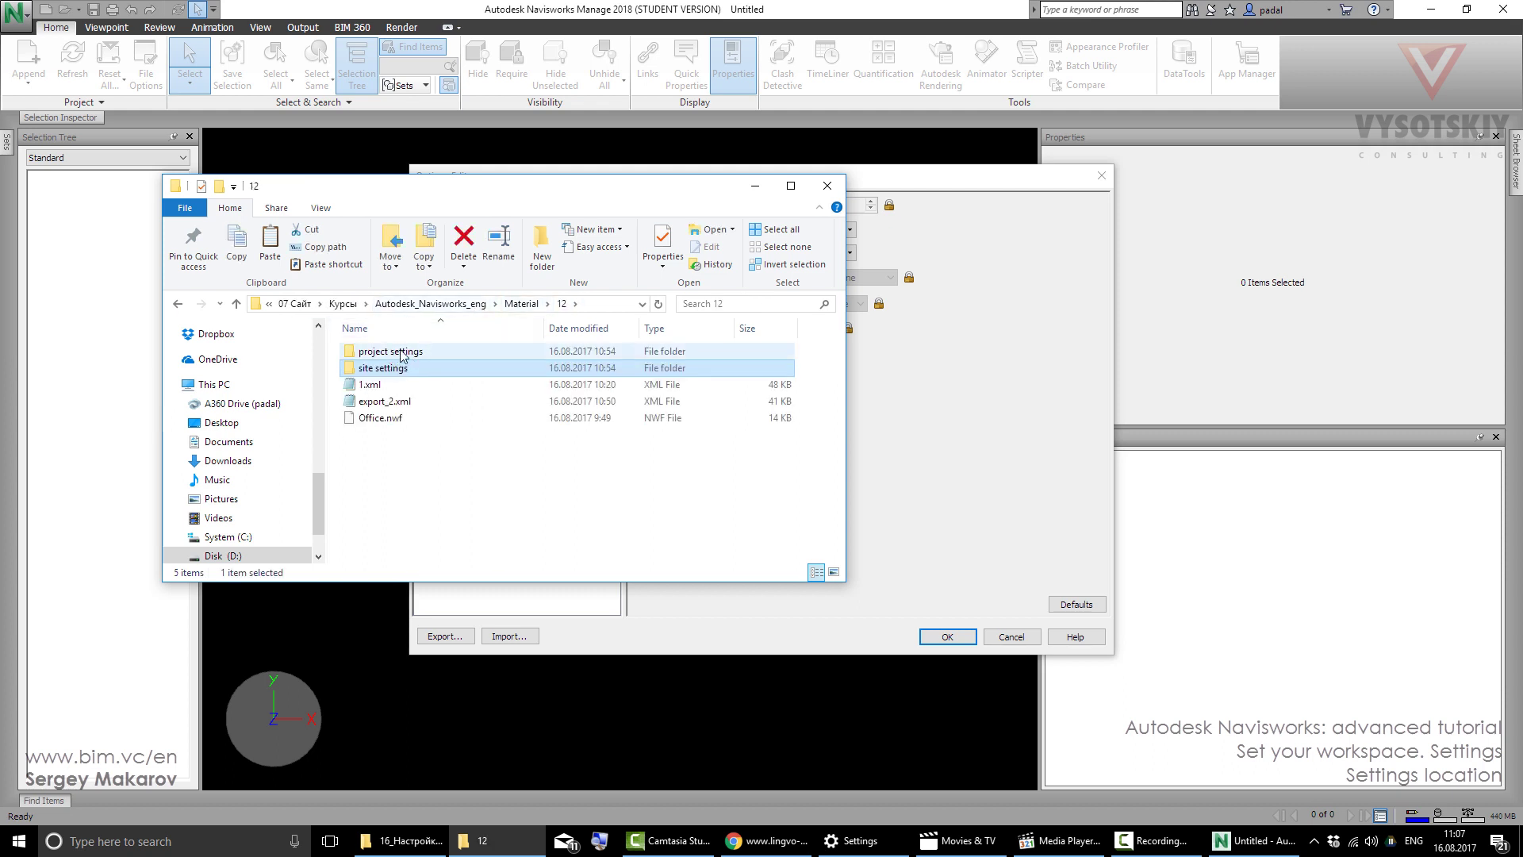